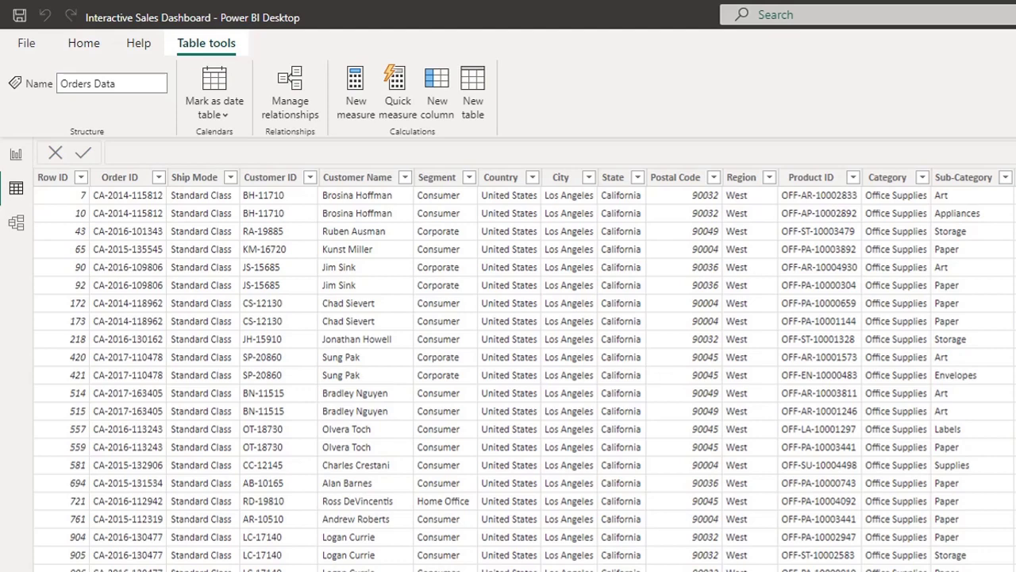
Step: Scroll across the Orders Data table to inspect the Cost and Ship Date columns
scroll(523, 370, right, 2)
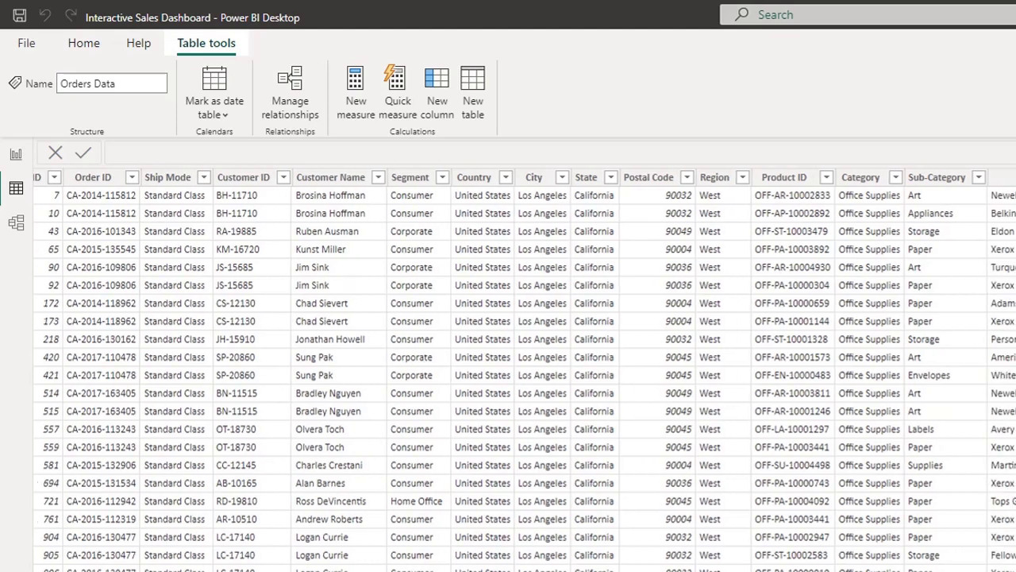
scroll(524, 370, right, 2)
scroll(523, 370, right, 2)
scroll(524, 370, right, 2)
scroll(524, 370, right, 2)
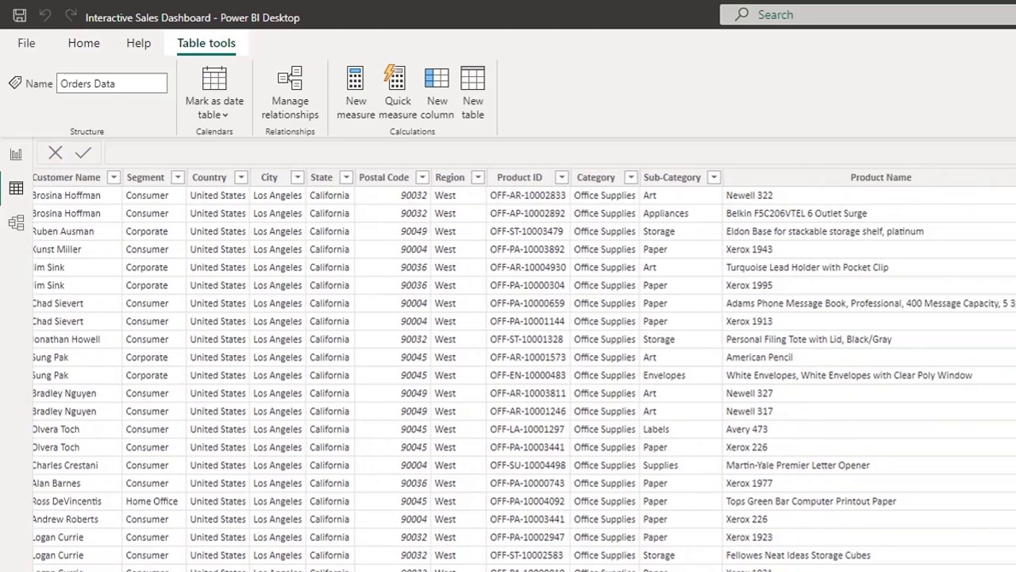
scroll(524, 370, right, 1)
scroll(524, 370, right, 3)
scroll(524, 370, right, 5)
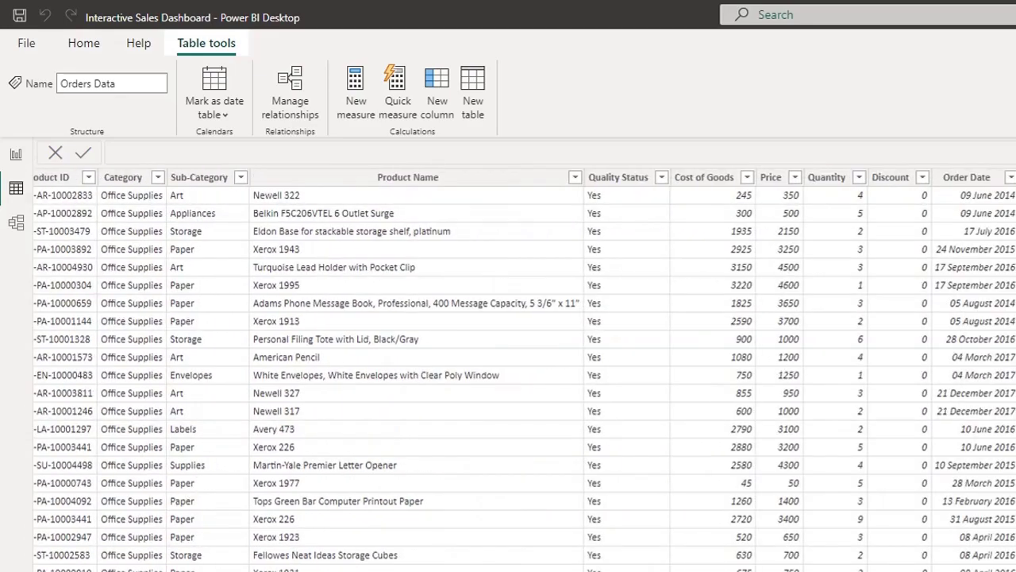
scroll(524, 370, right, 3)
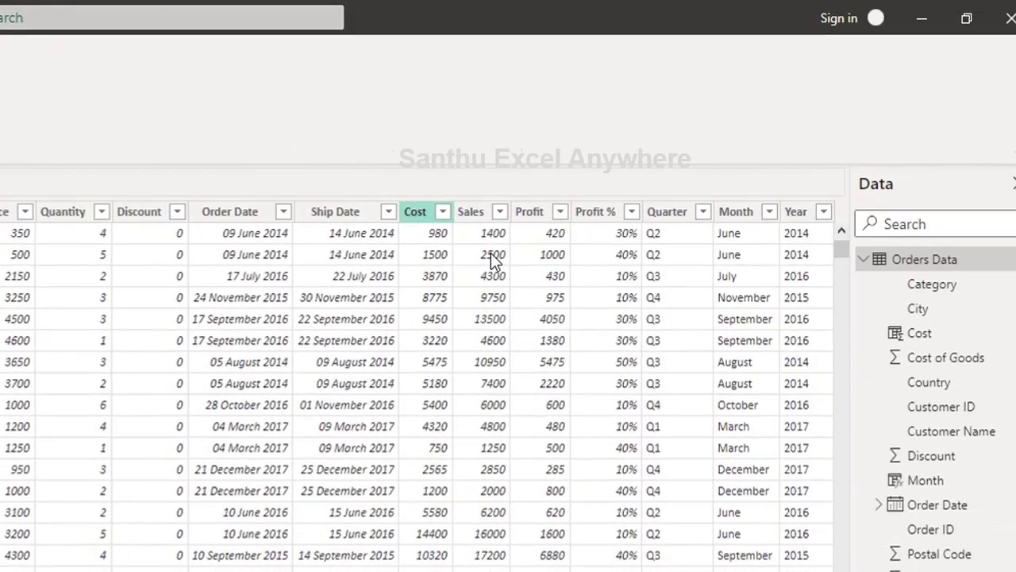
click(409, 212)
click(332, 214)
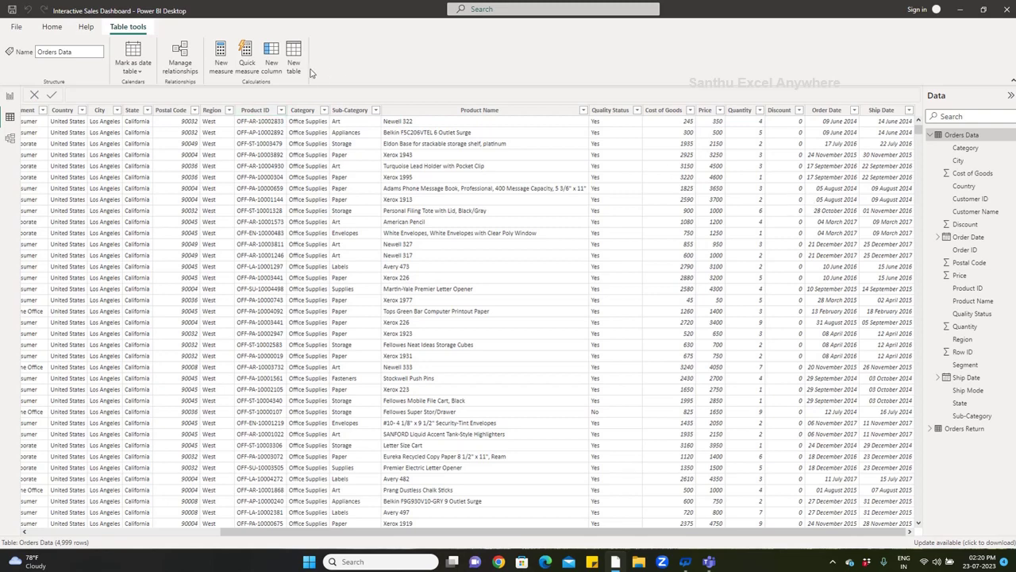
Step: Create the column Total Cost = 'Orders Data'[Cost of Goods]*'Orders Data'[Quantity], correcting its name
click(268, 50)
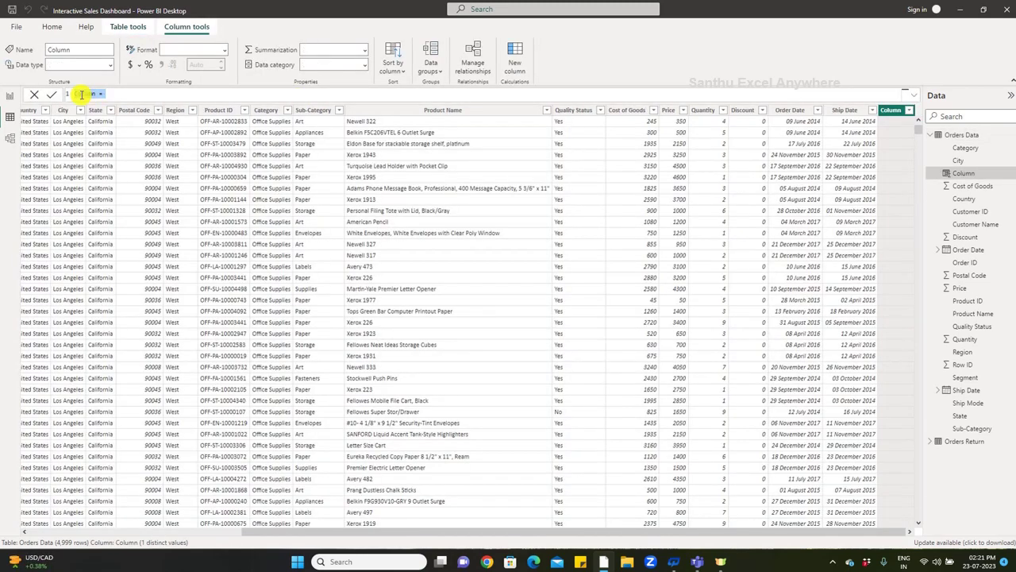
double_click(83, 93)
text(Total Cost)
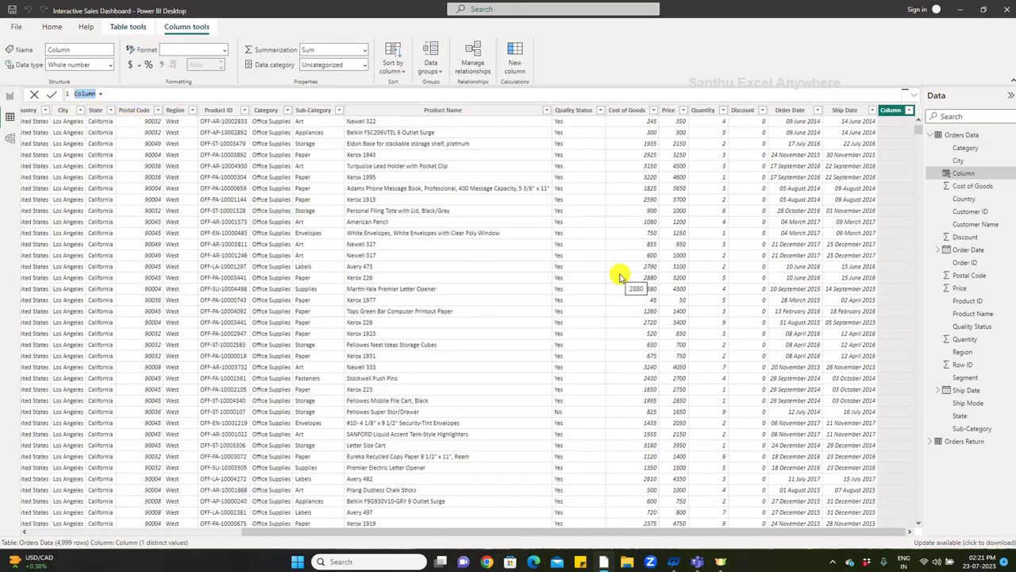
click(357, 92)
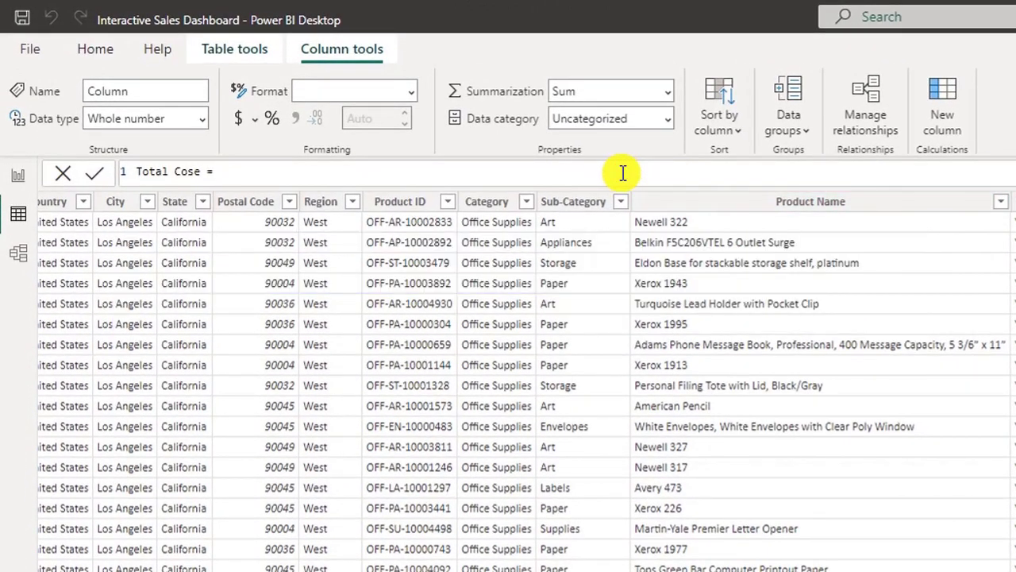
text(Cos)
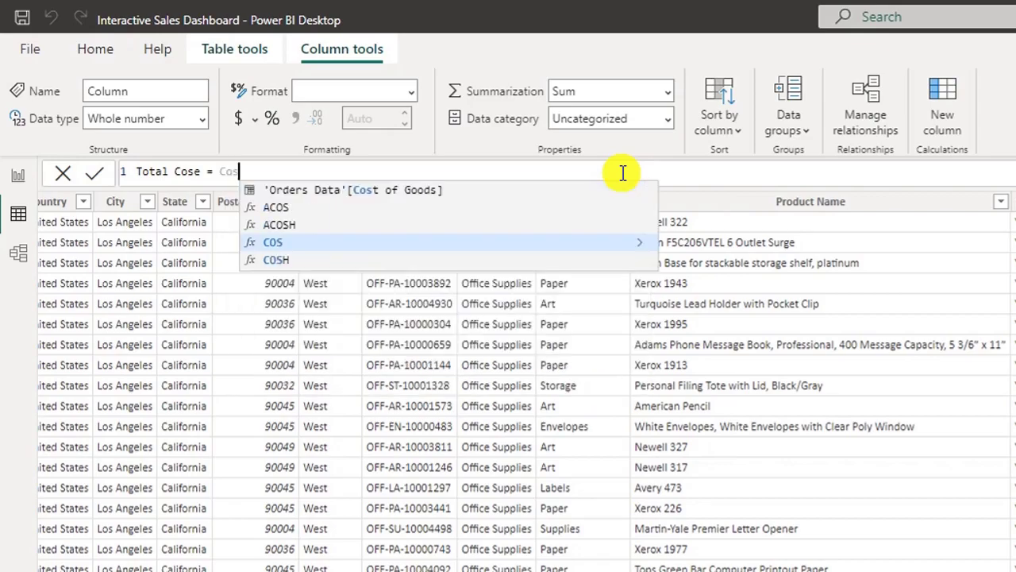
text(ta'[)
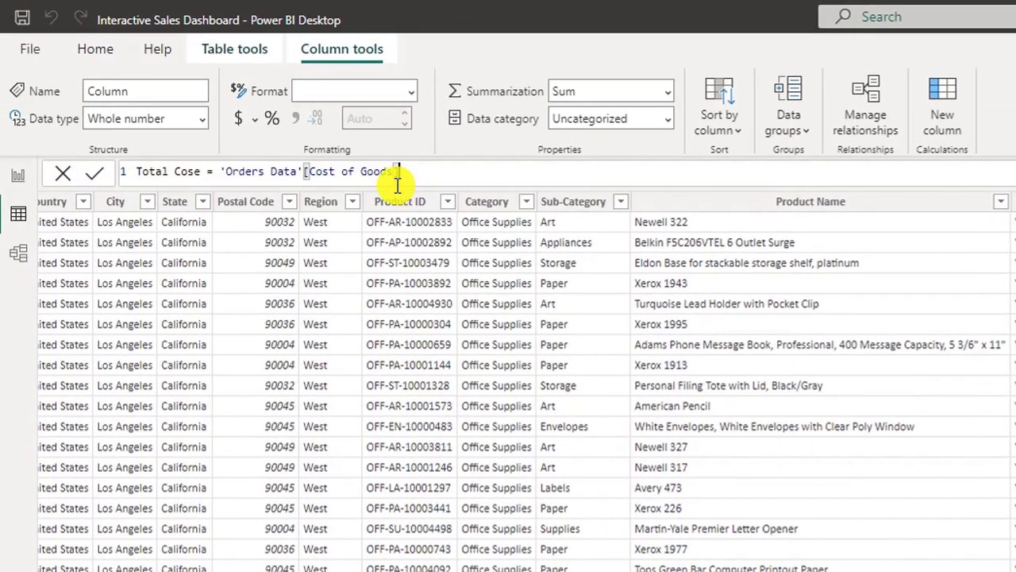
text(])
text(*Quar)
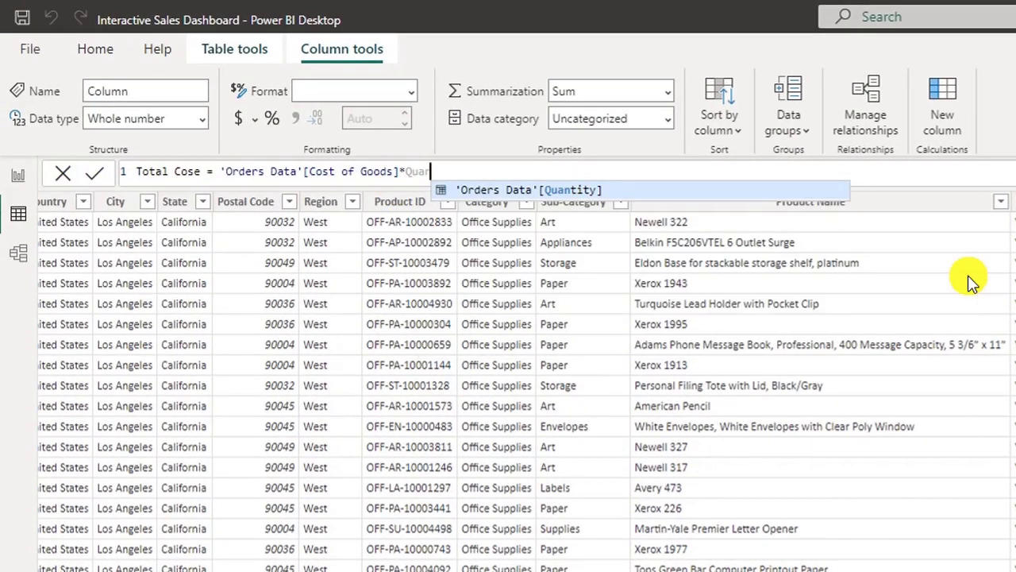
click(571, 189)
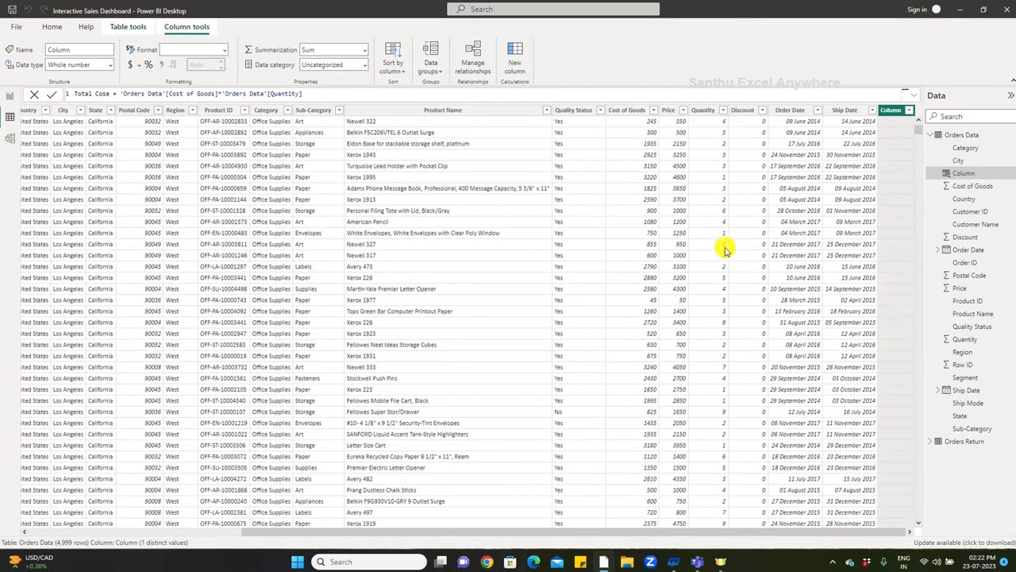
key(Return)
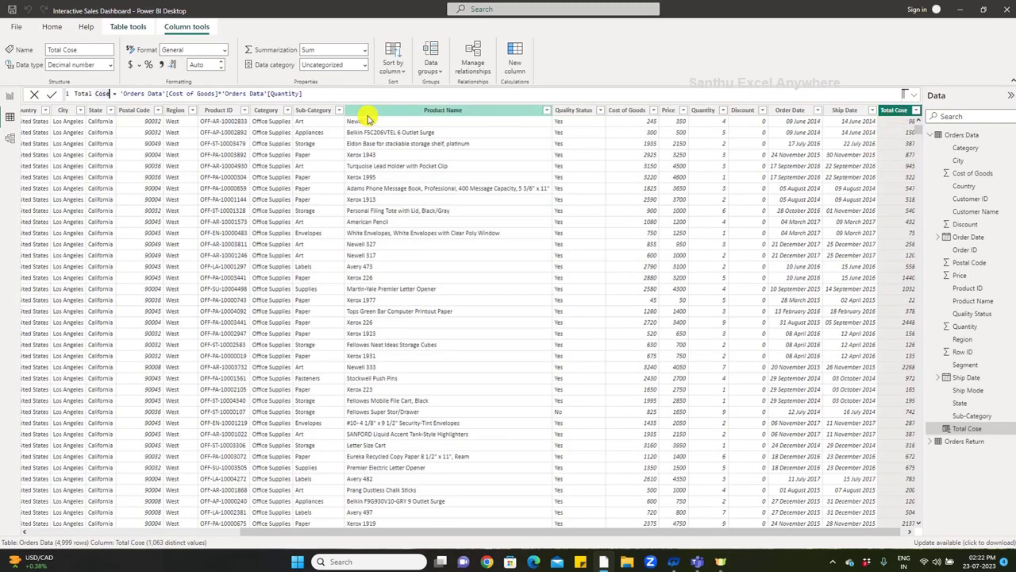
key(BackSpace)
text(t)
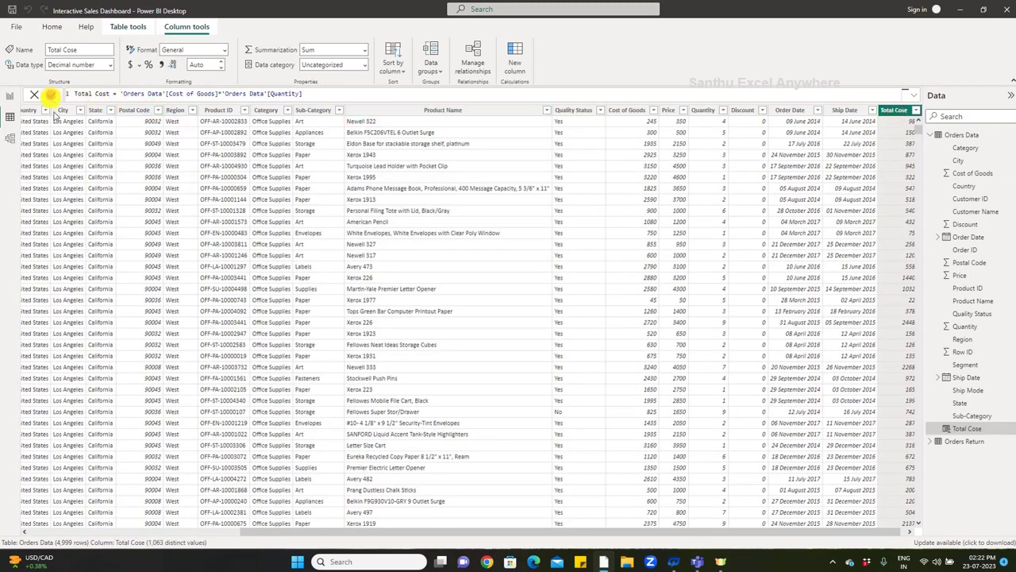
click(50, 94)
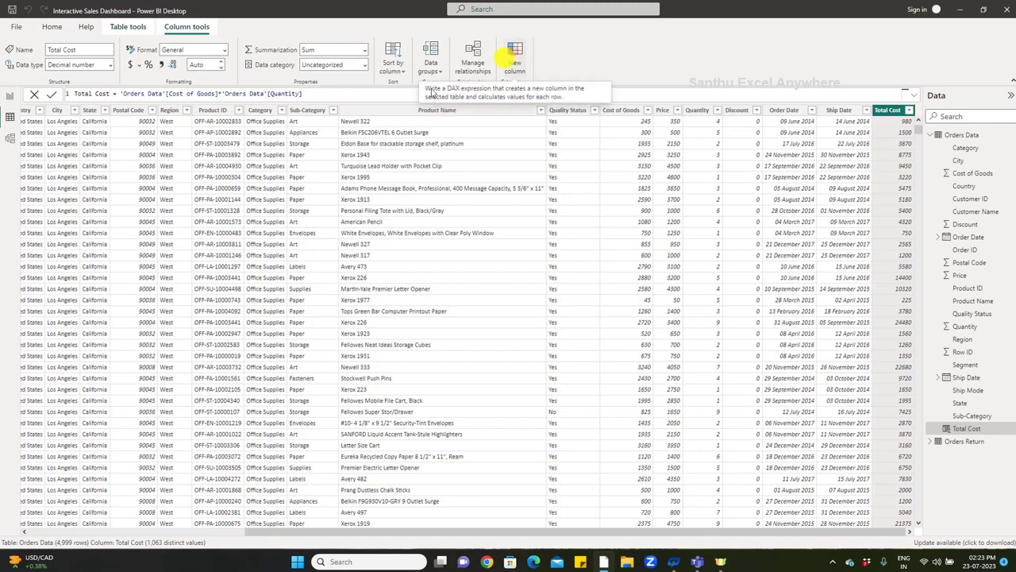
Step: Create the column Total Sales = 'Orders Data'[Price]*'Orders Data'[Quantity]
click(514, 53)
text(Total Sales)
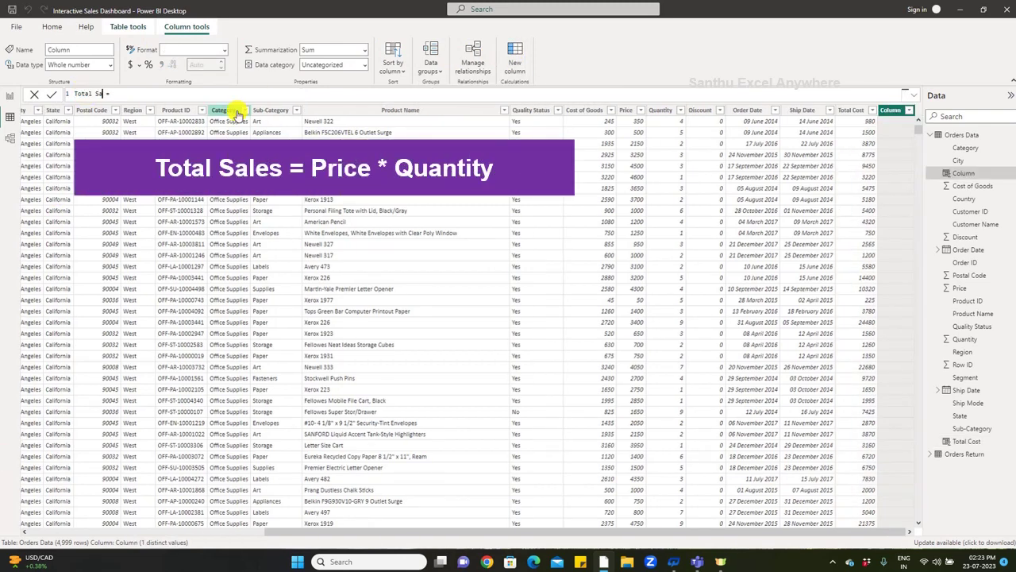
text( = Pri)
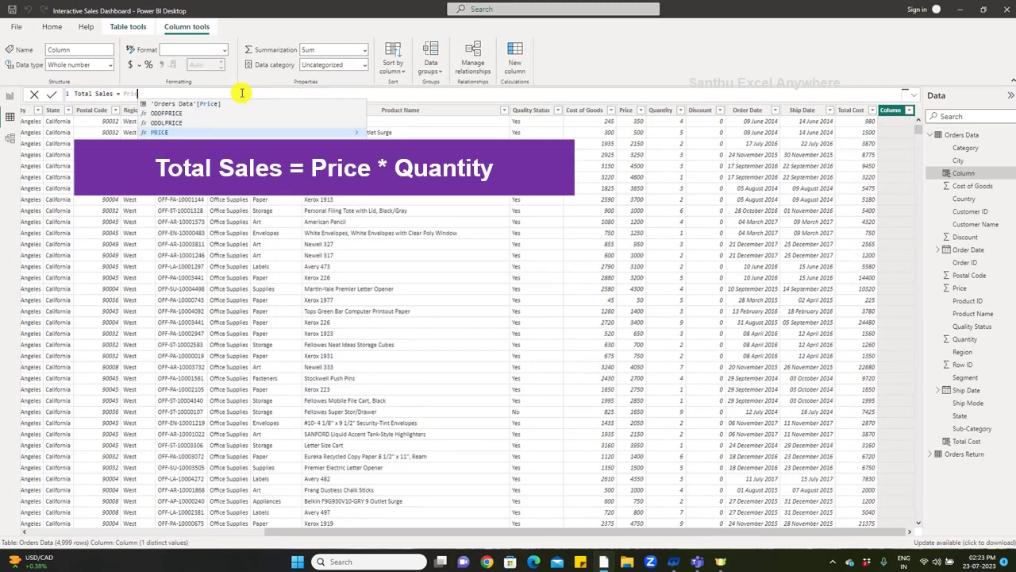
text(ce)
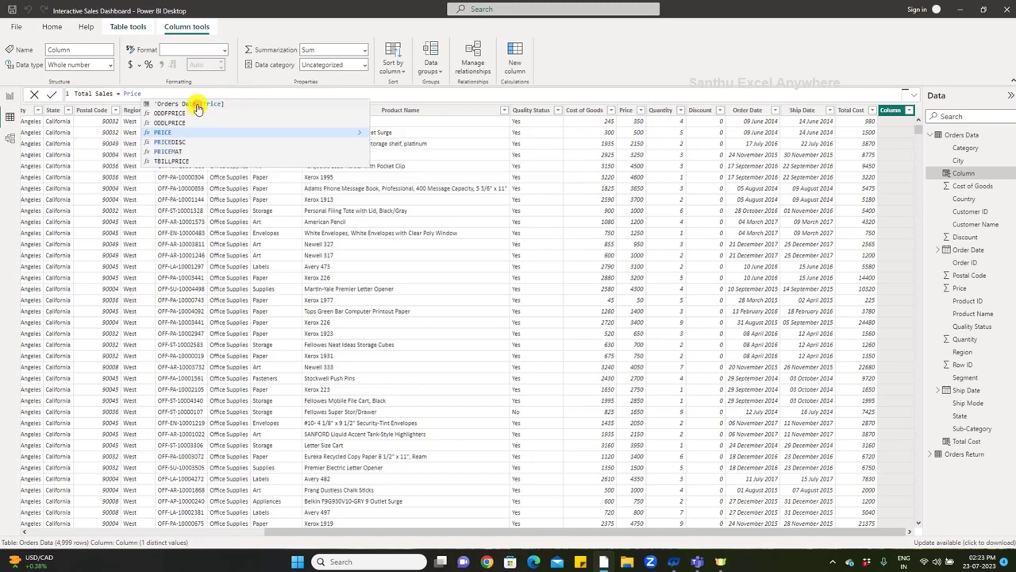
click(198, 106)
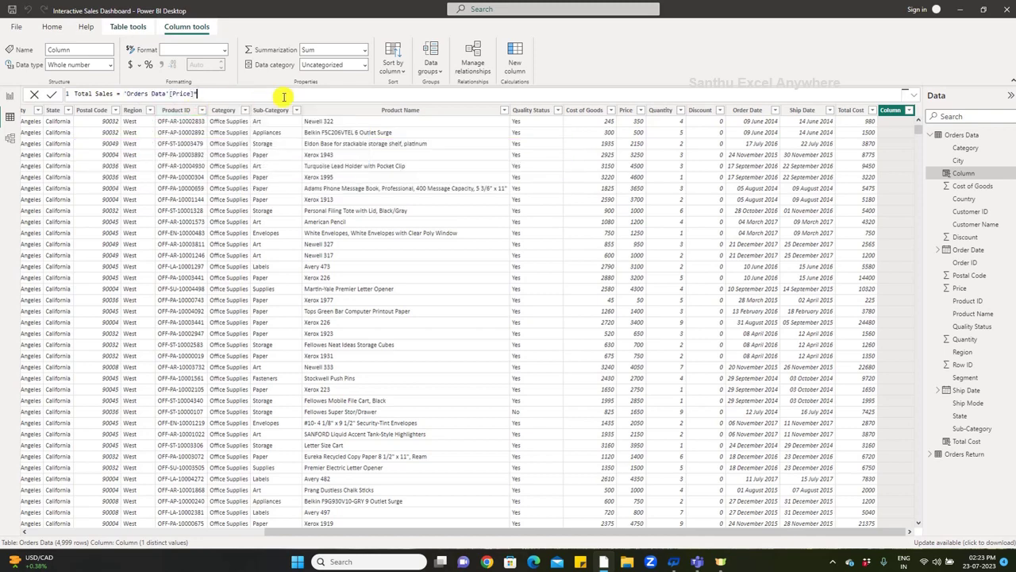
text(Quan)
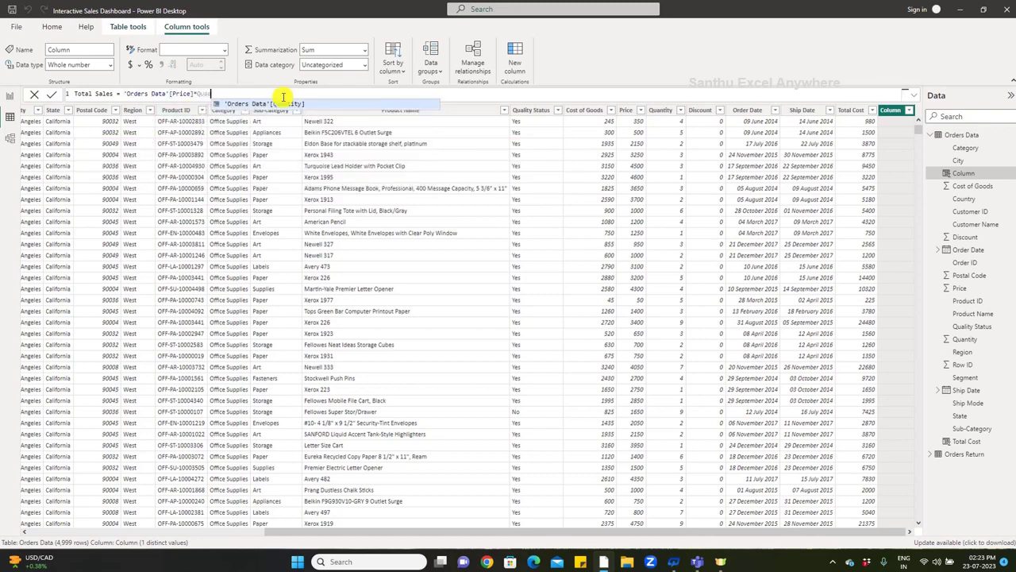
text(t)
click(288, 104)
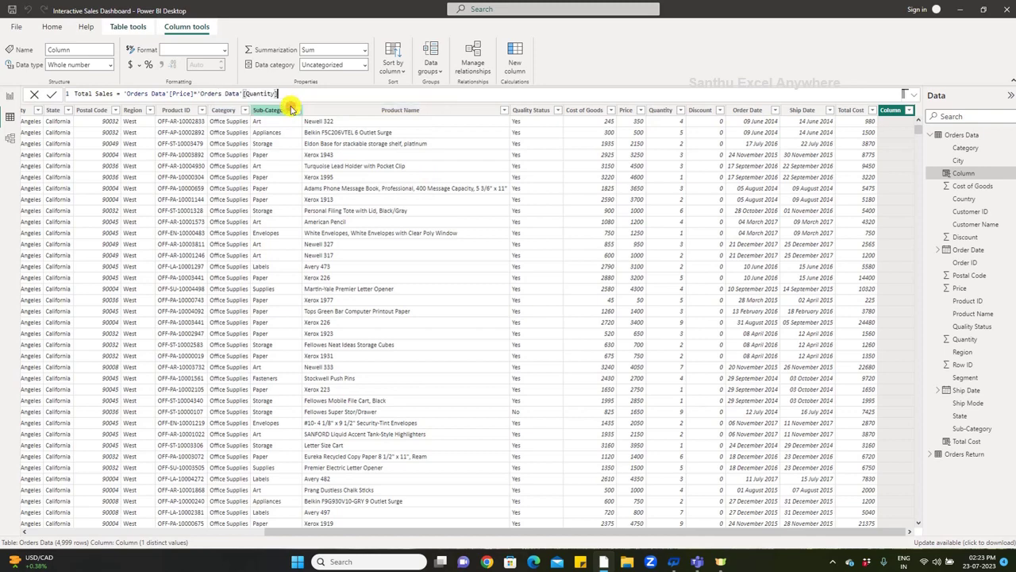
click(52, 96)
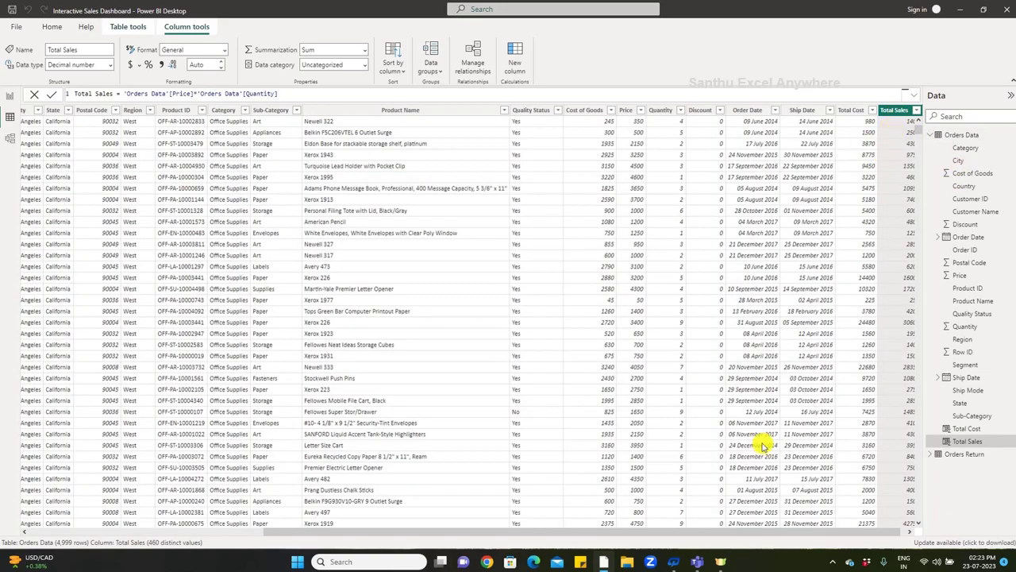
drag(778, 531, 798, 531)
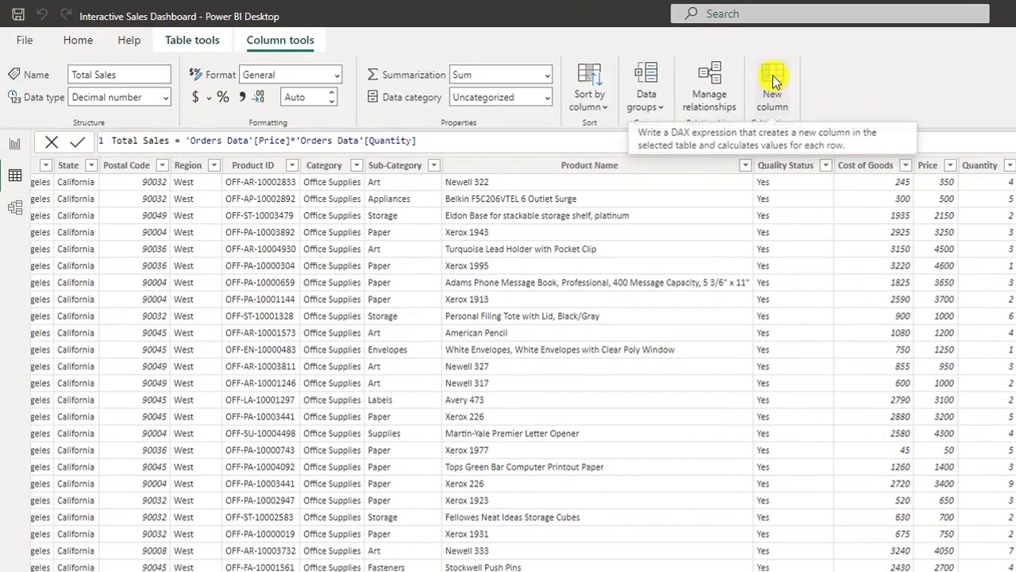
Step: Create the column Profit = 'Orders Data'[Total Sales]-'Orders Data'[Total Cost]
click(773, 75)
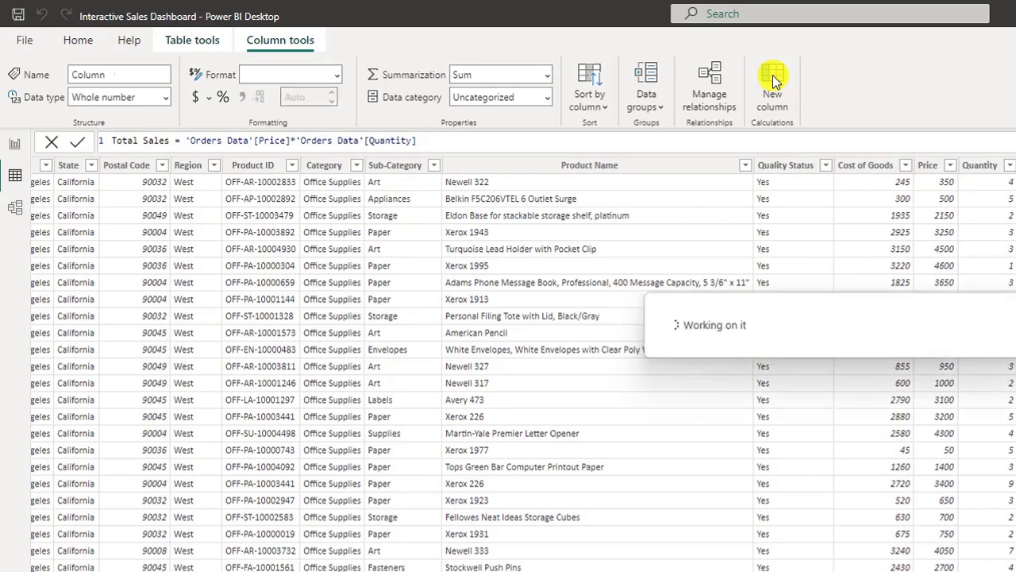
text(Profit = )
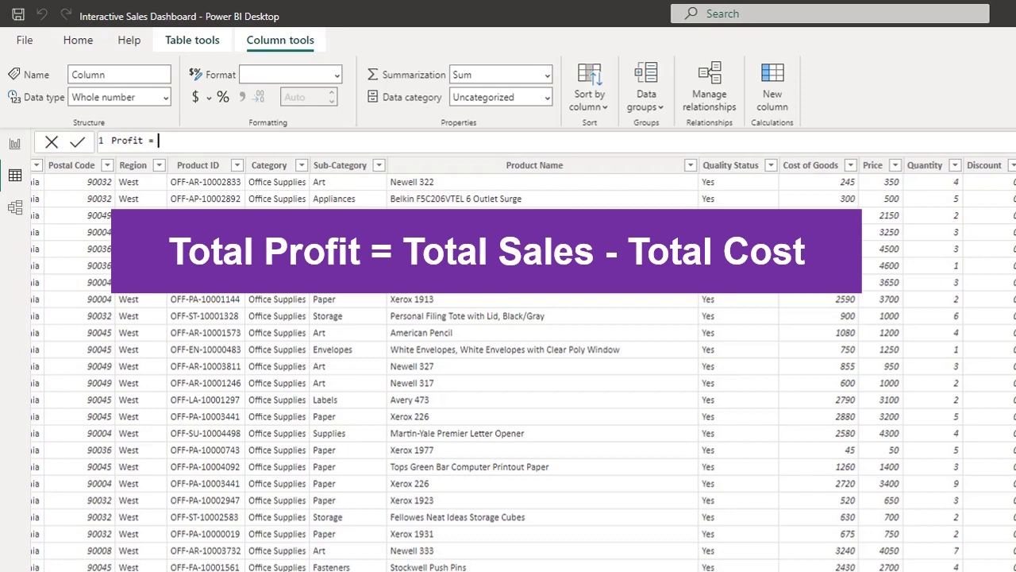
text(Total)
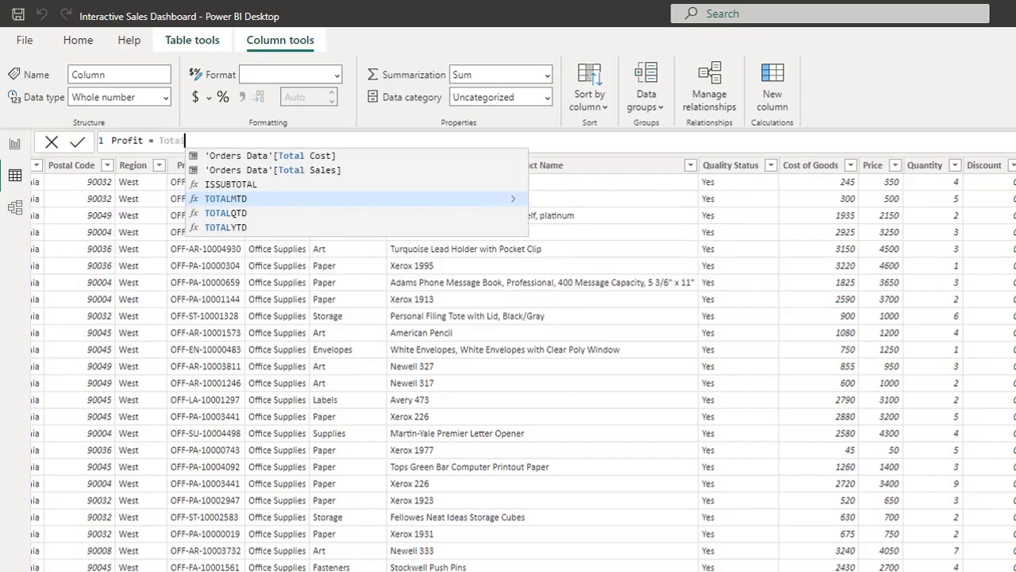
click(329, 169)
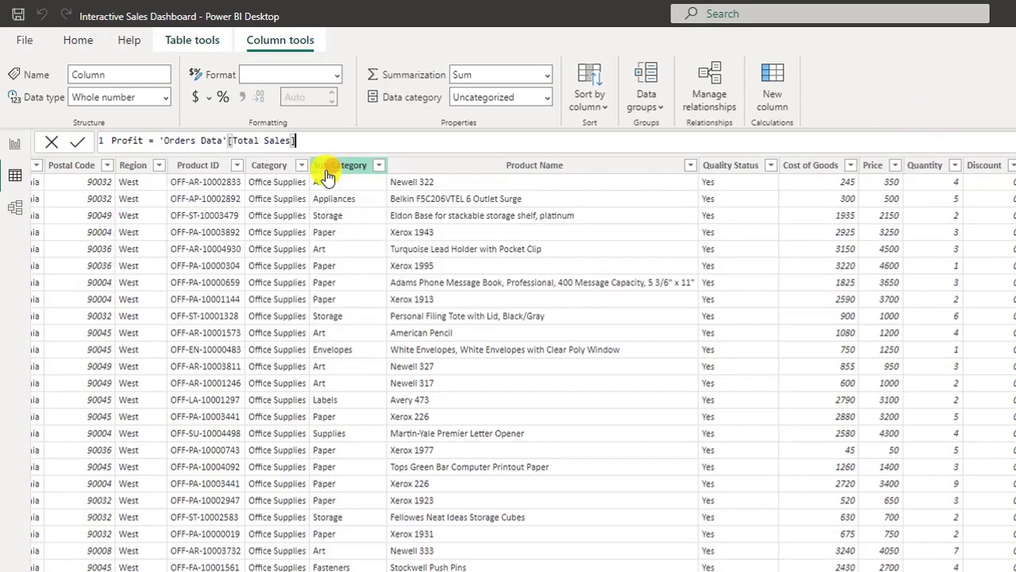
text(-)
text(Total)
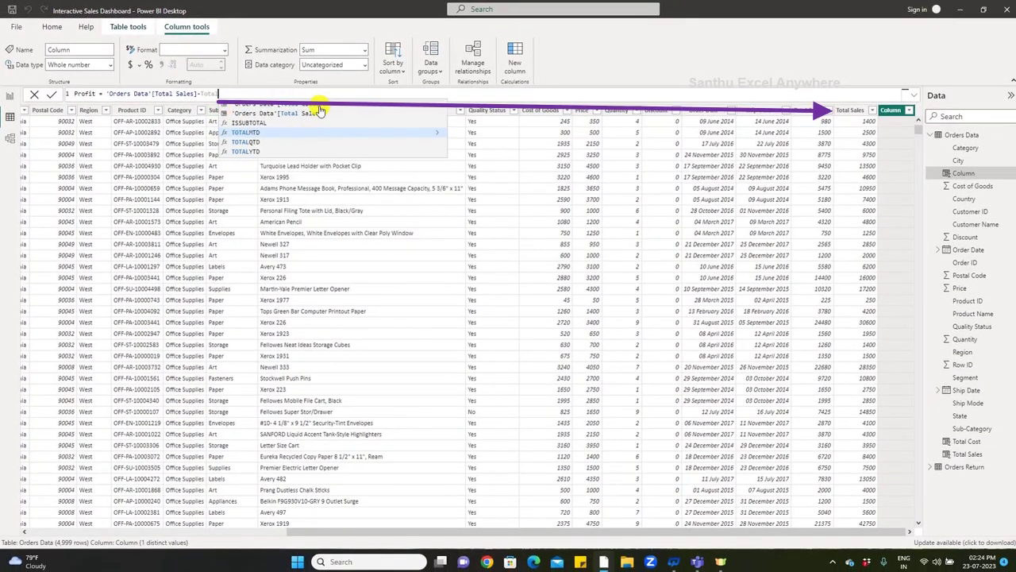
click(317, 105)
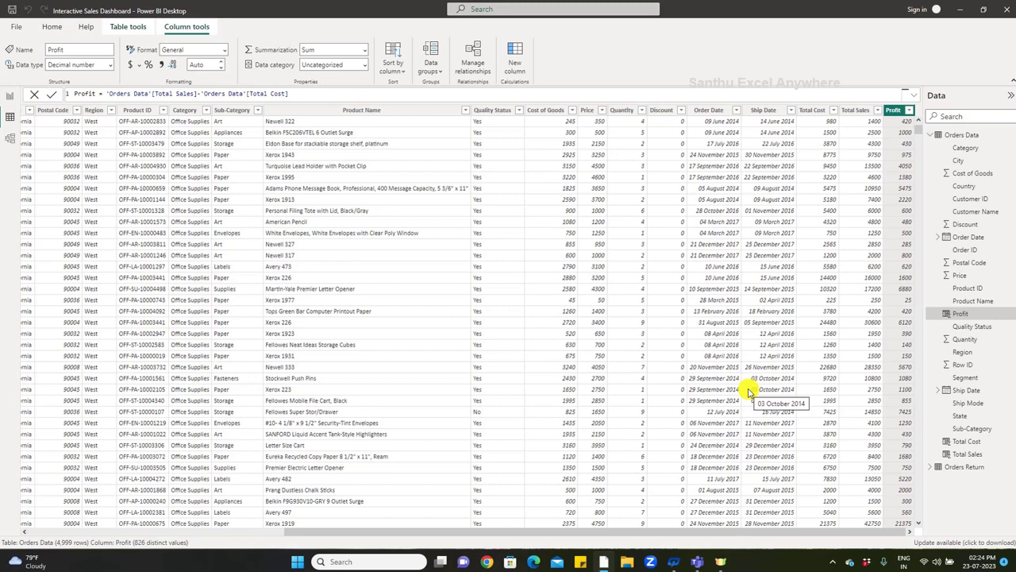
Step: Enter the formula Profit Margin = DIVIDE('Orders Data'[Profit],'Orders Data'[Total Sales]) in a new column
click(515, 50)
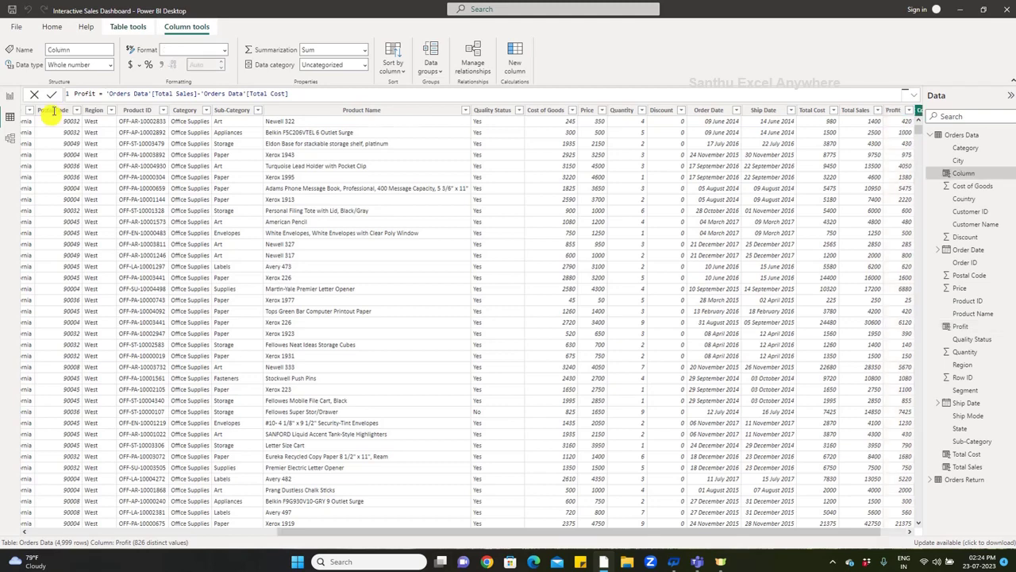
text(Profit Margin =)
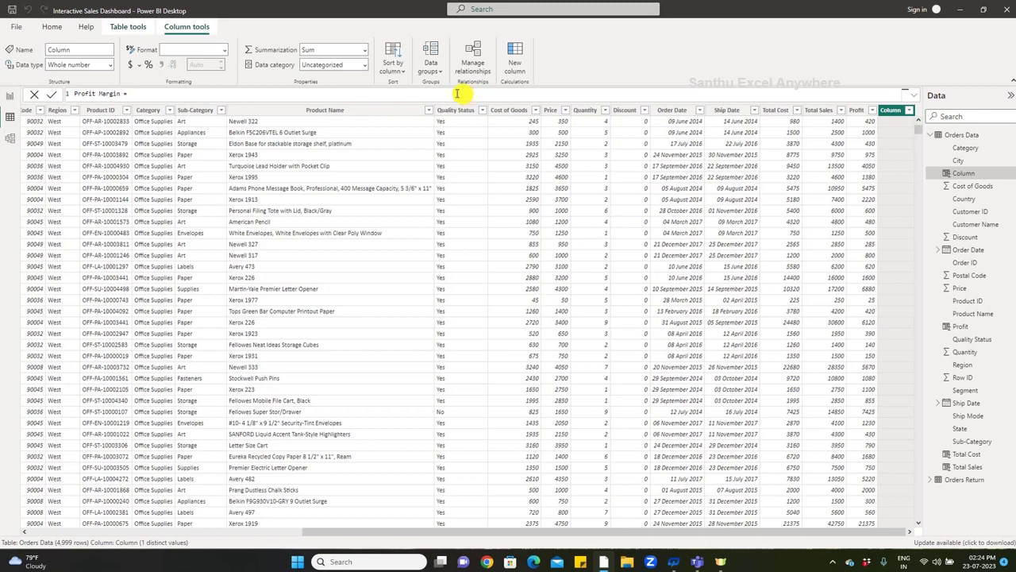
text(Profit)
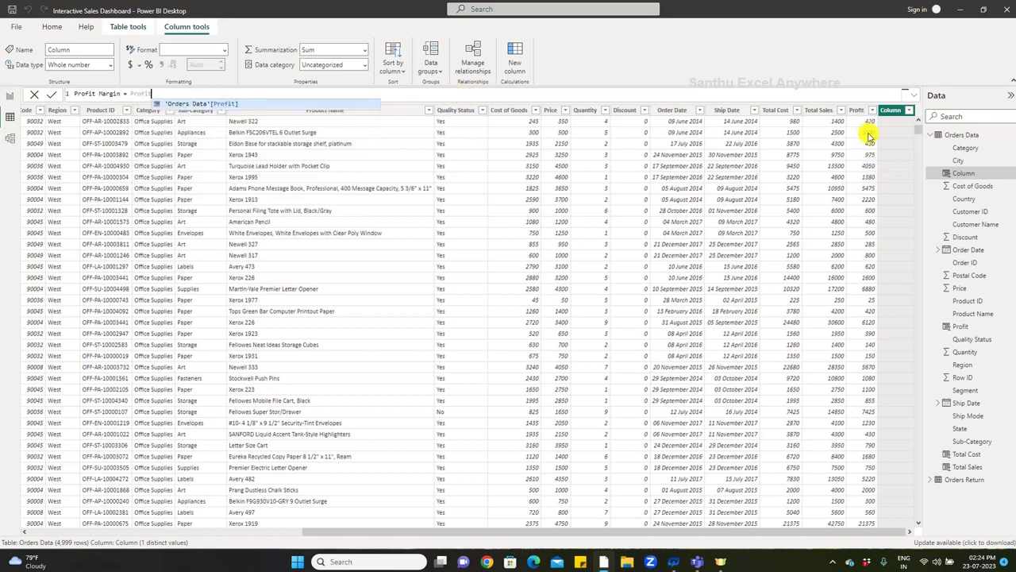
click(238, 104)
text(/)
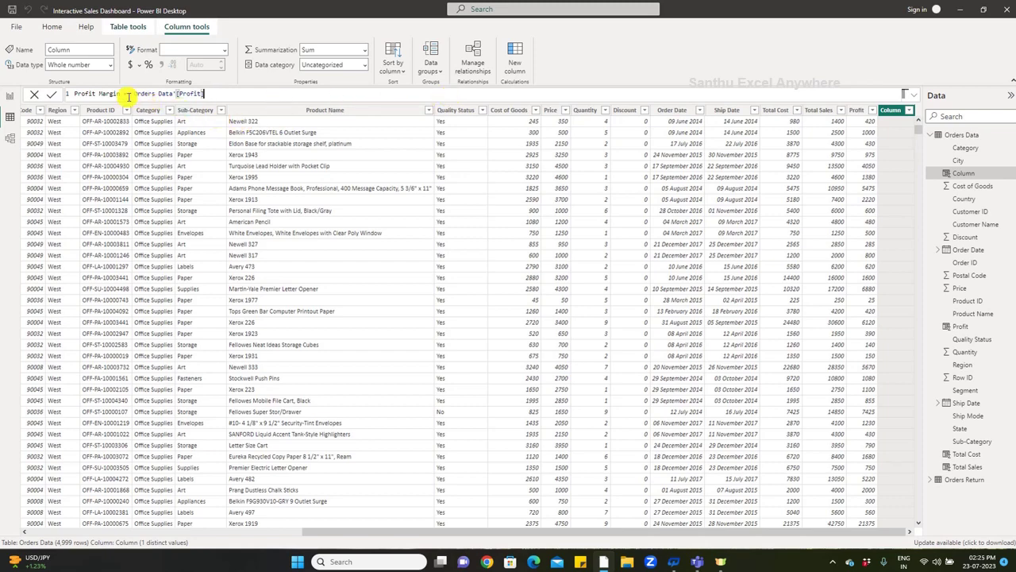
text(D)
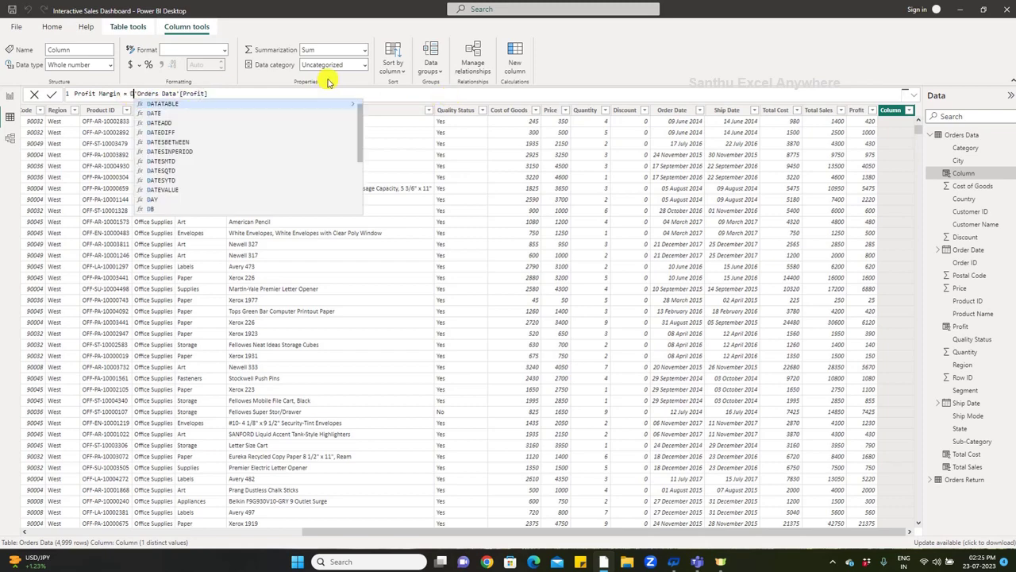
text(ivi)
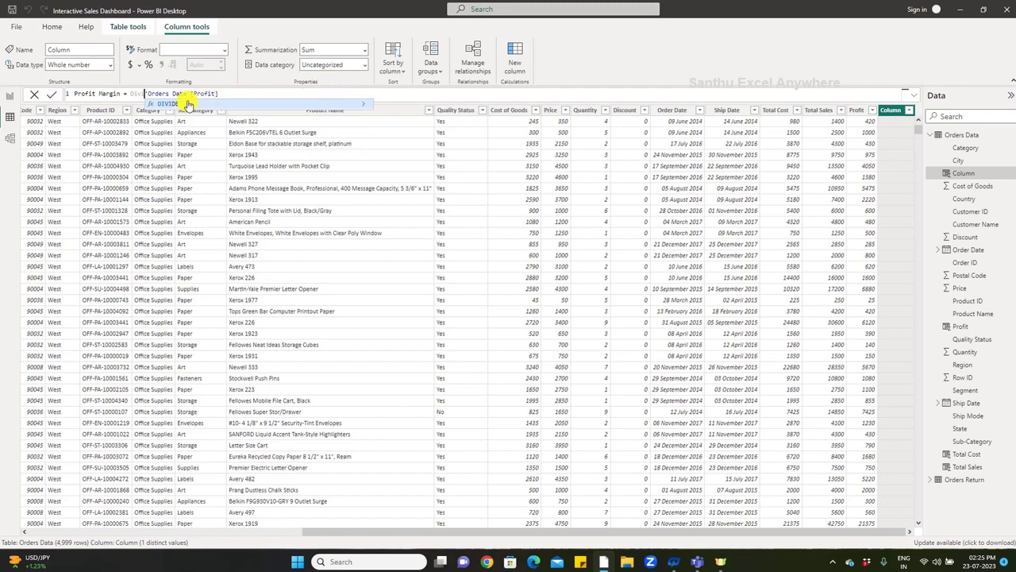
click(188, 104)
text(])
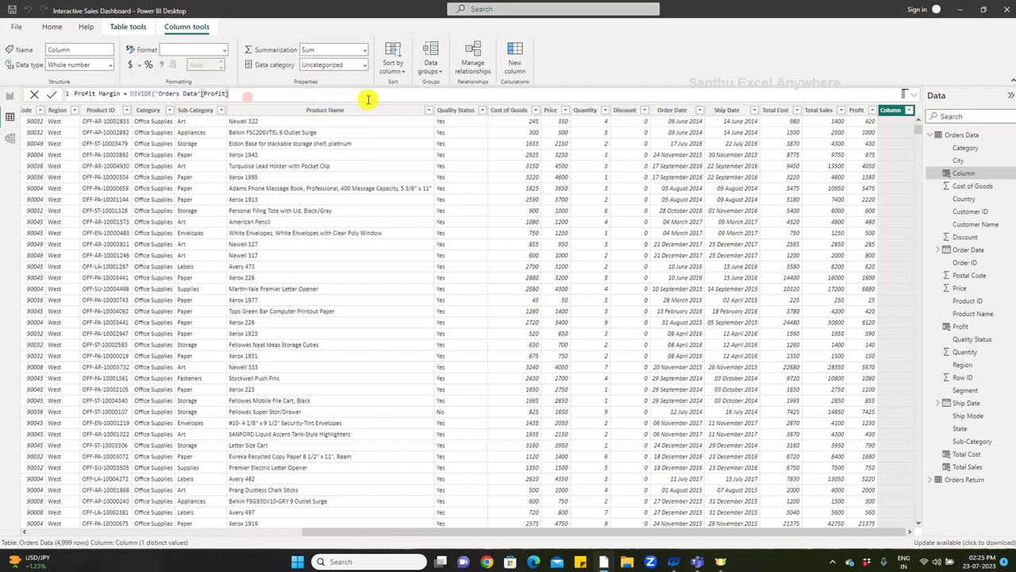
text(,)
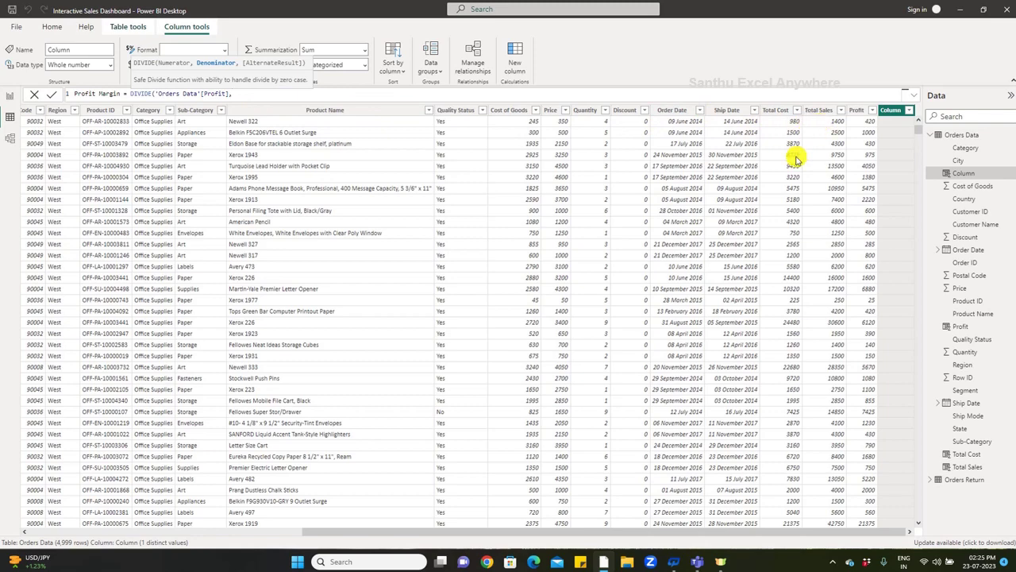
text(Tot)
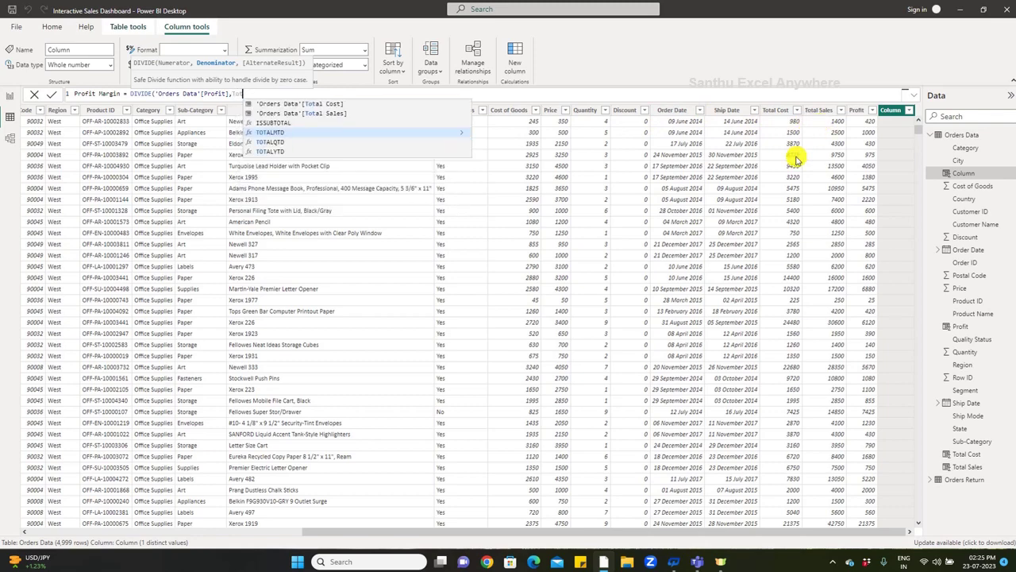
text(al)
click(309, 112)
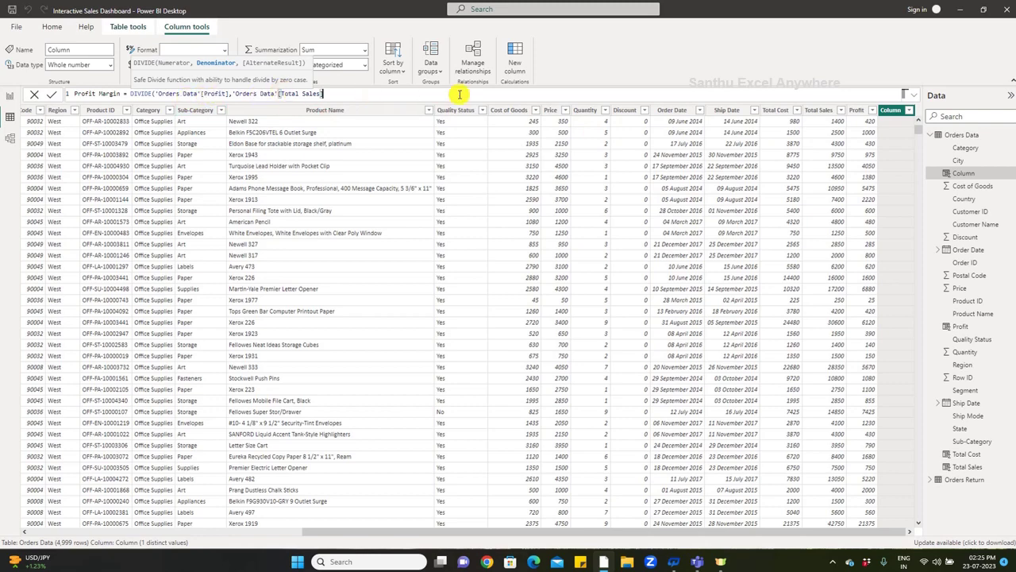
text())
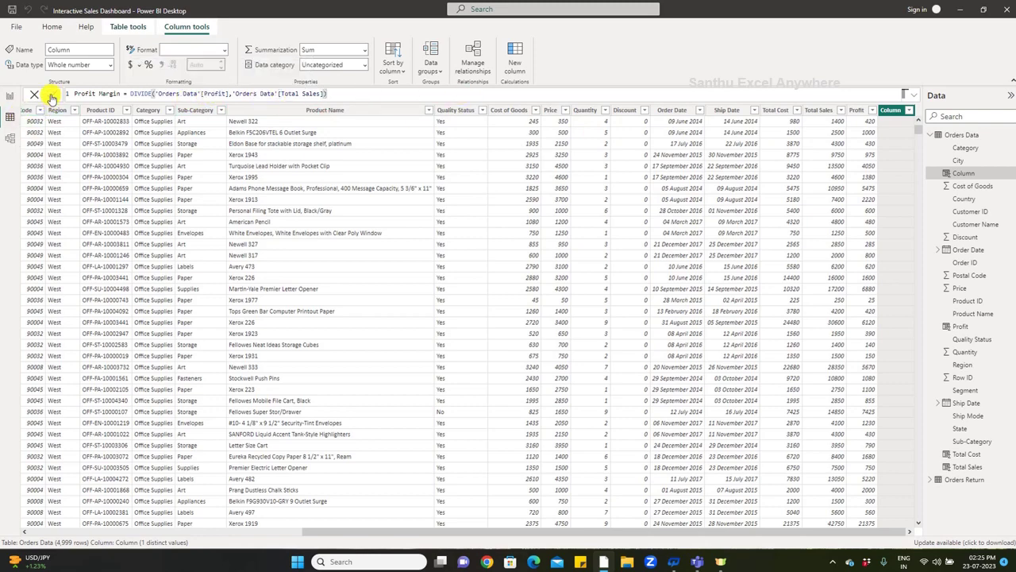
Step: Commit the Profit Margin column and format it as Percentage, e.g. 30.00%
click(50, 95)
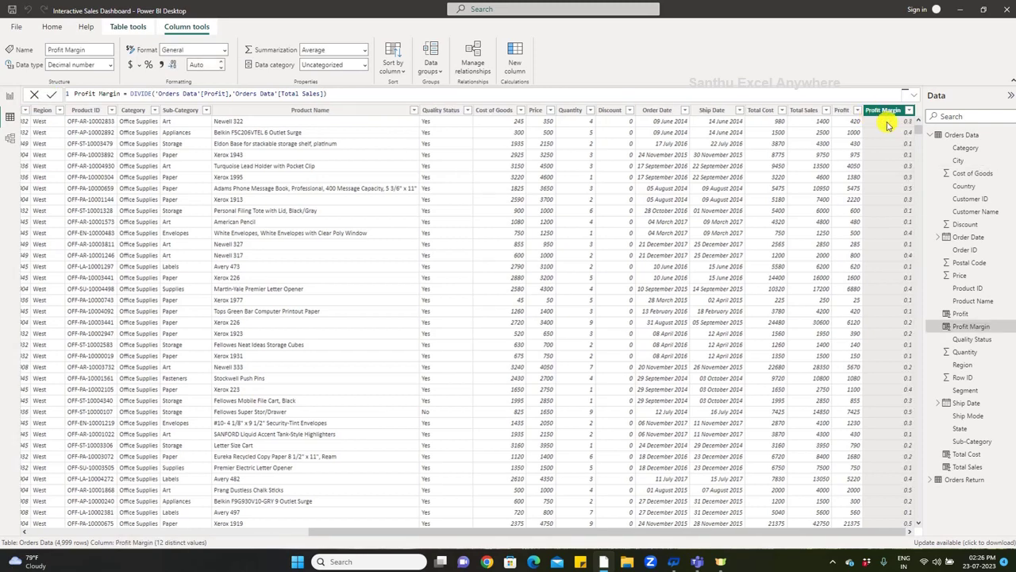
click(225, 53)
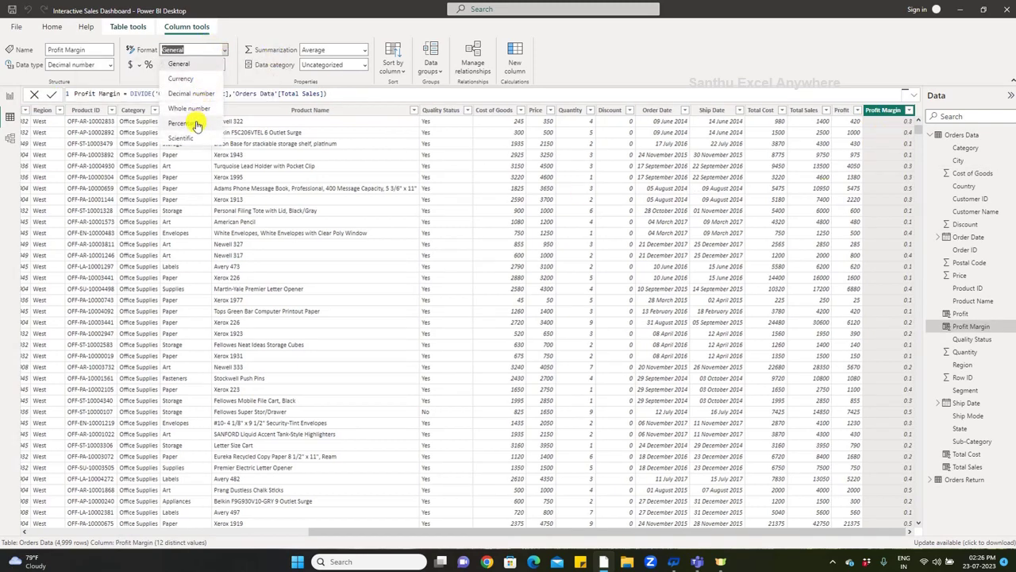
click(196, 125)
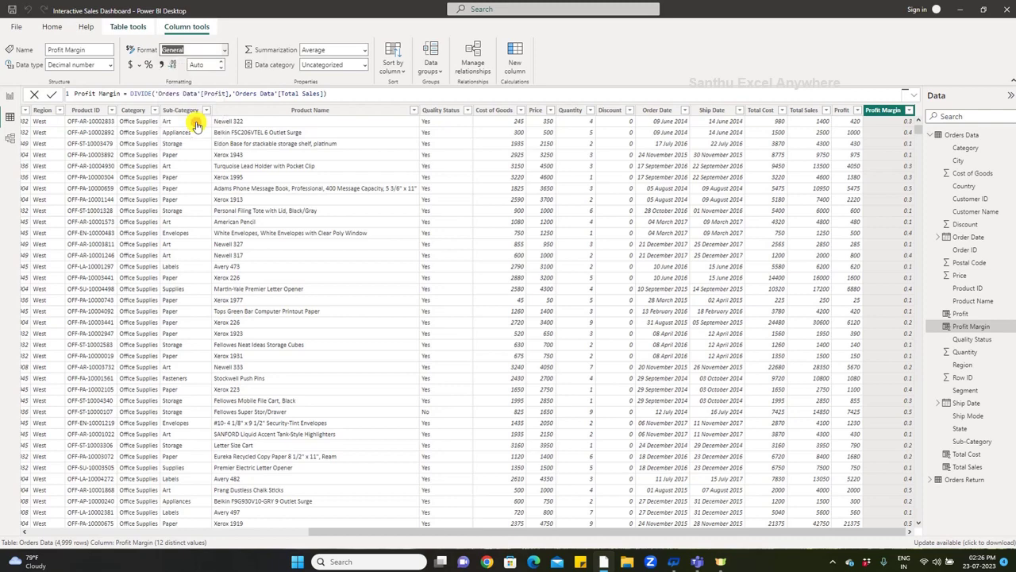
click(148, 64)
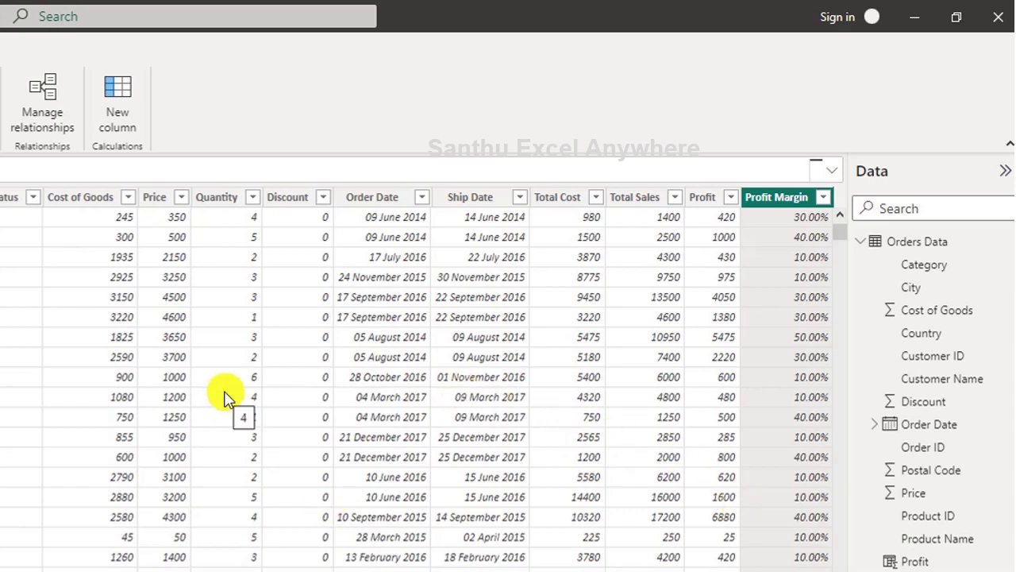
Step: Create the column Month = FORMAT('Orders Data'[Order Date],"MMMM") showing full month names
click(121, 88)
text(Mont)
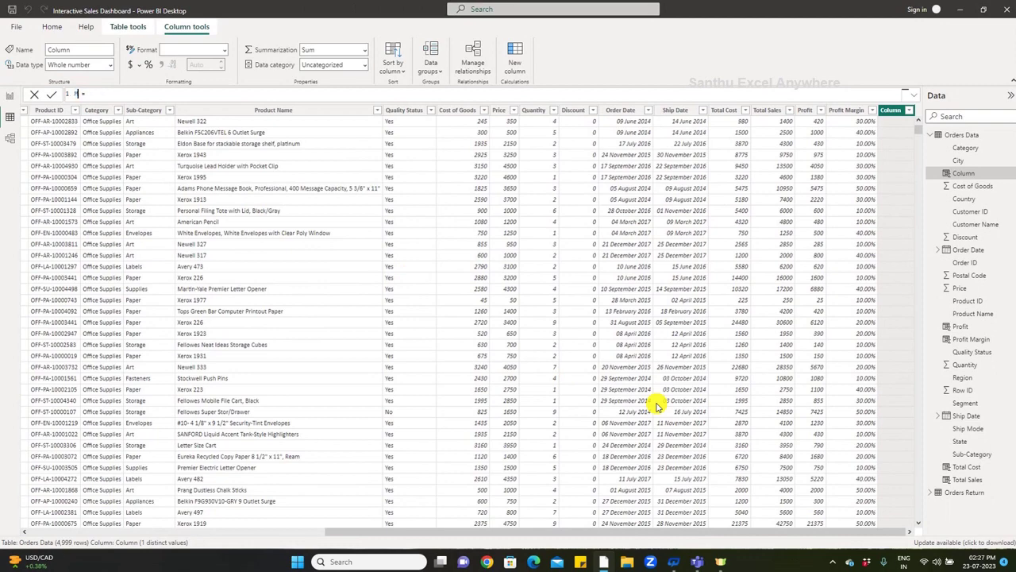
text(h = )
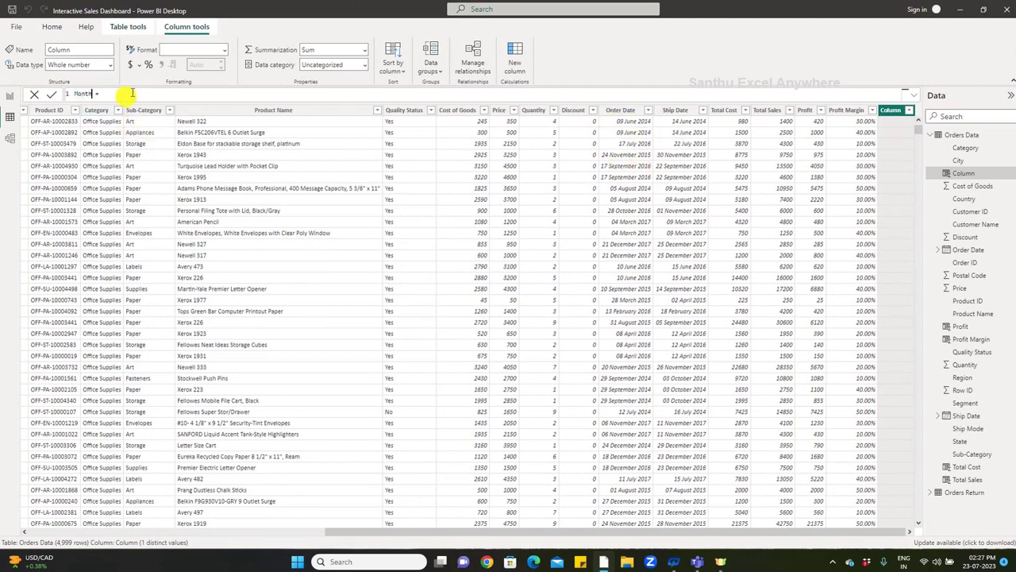
text(F)
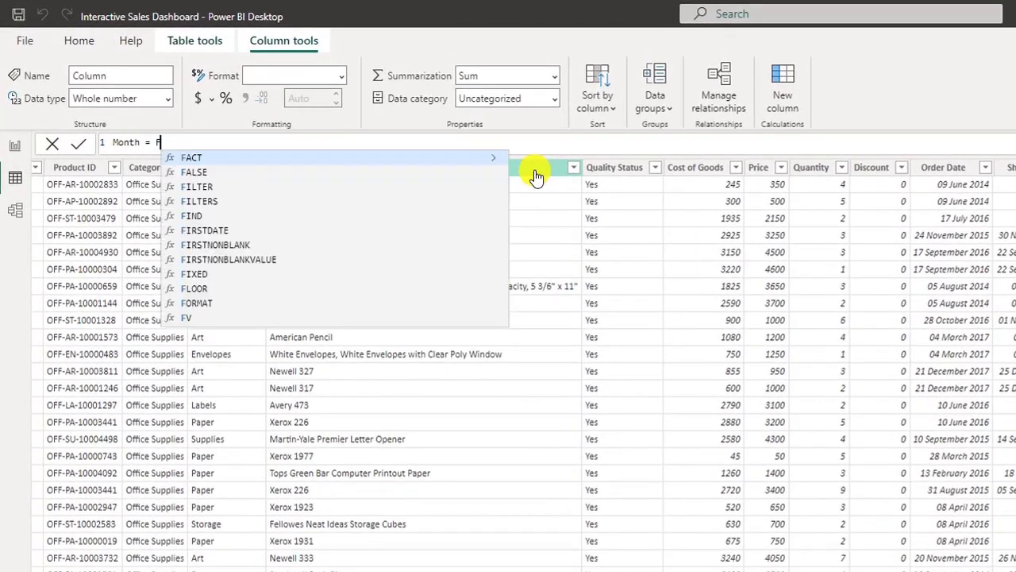
text(orm)
key(Tab)
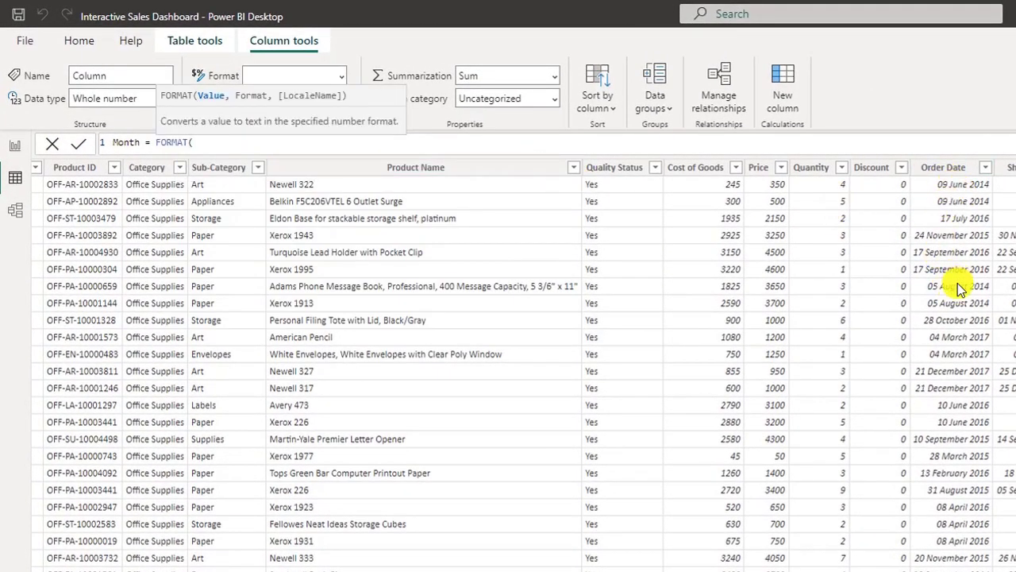
text(Or)
scroll(349, 274, up, 5)
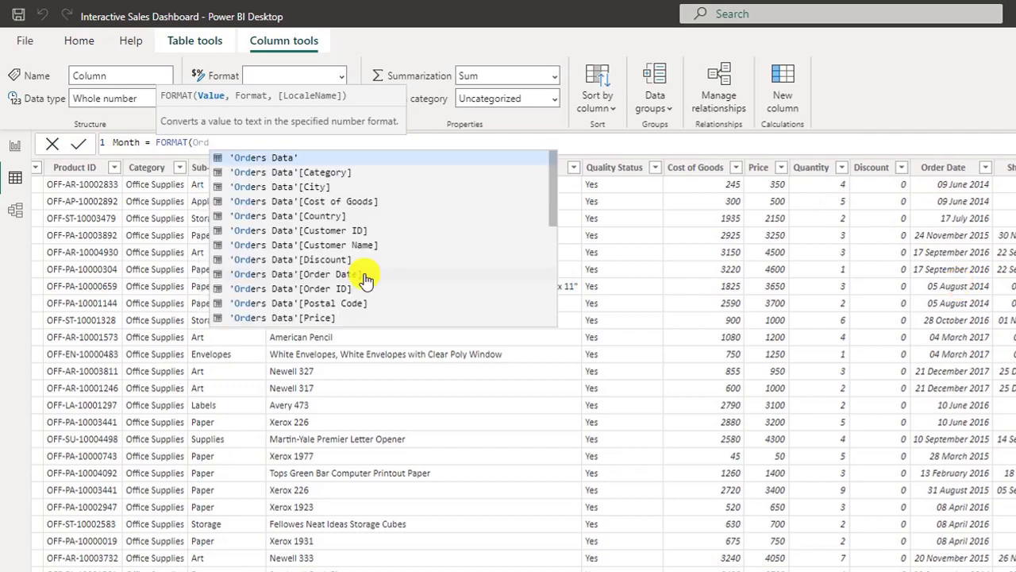
click(354, 278)
text(,"MMMMM)
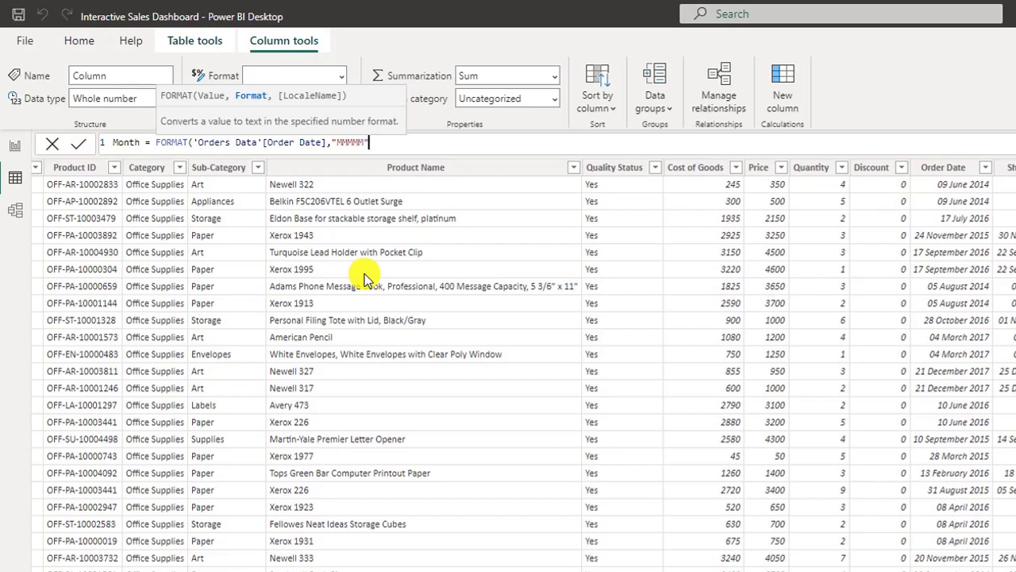
text())
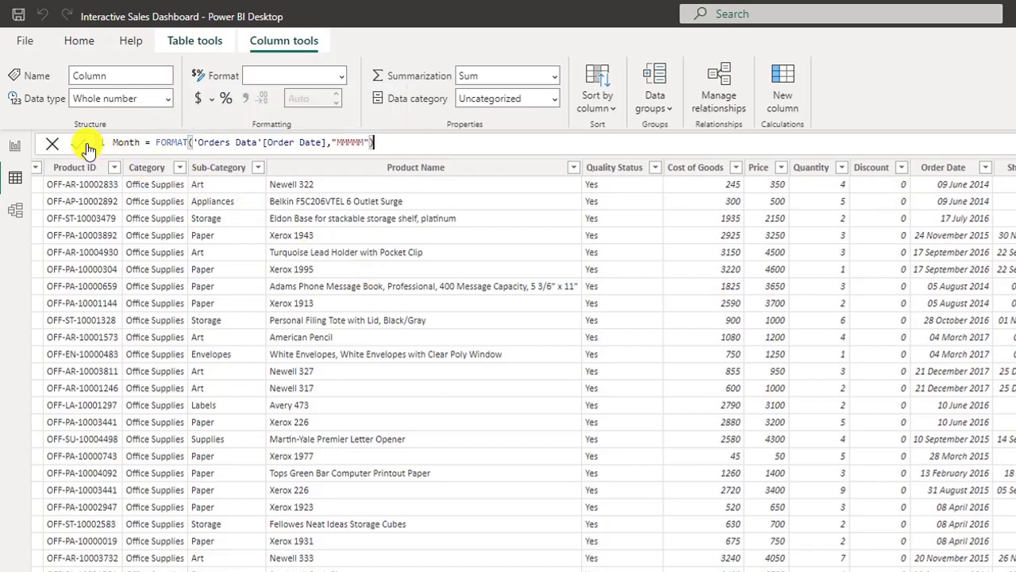
click(79, 144)
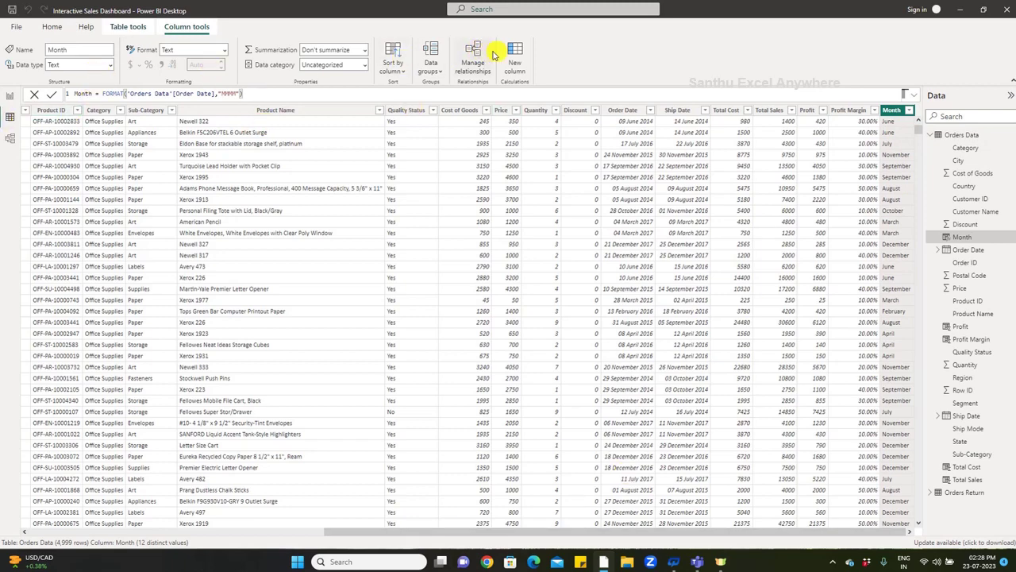
Step: Create the column Quarter = QUARTER('Orders Data'[Order Date])
click(514, 60)
text(Quarter =)
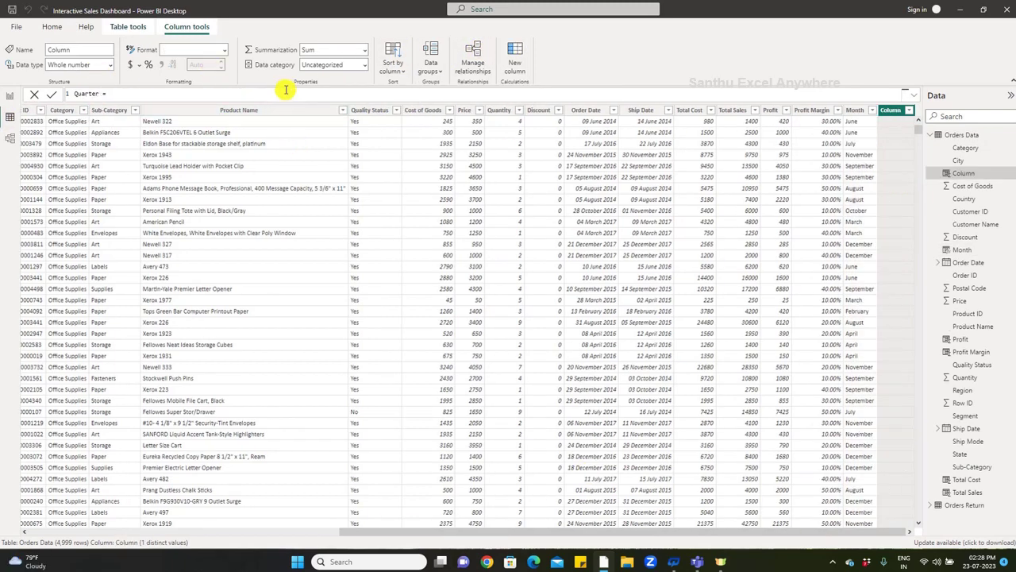
text( quar)
key(Tab)
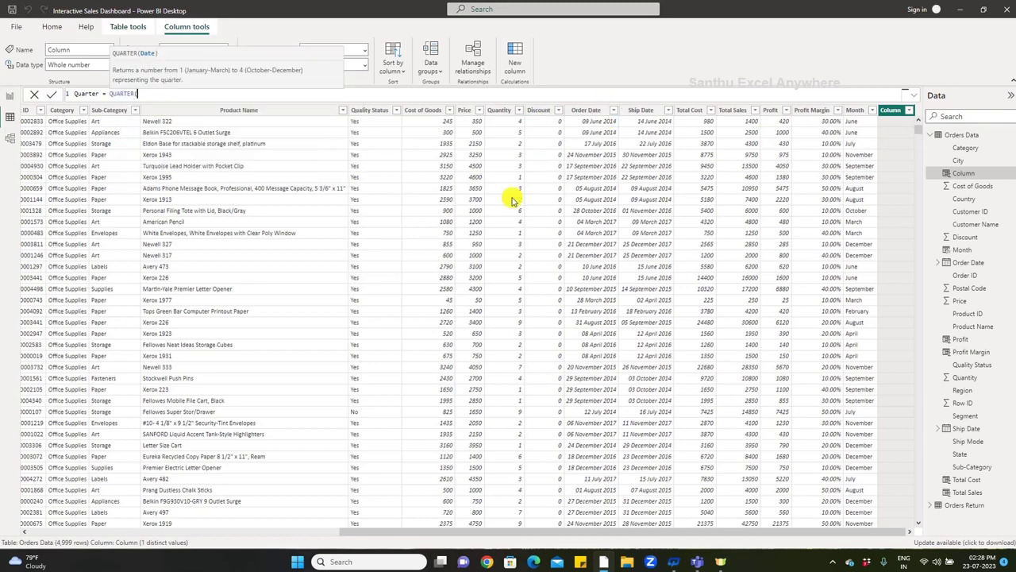
text('Orders Data'[Order Date]))
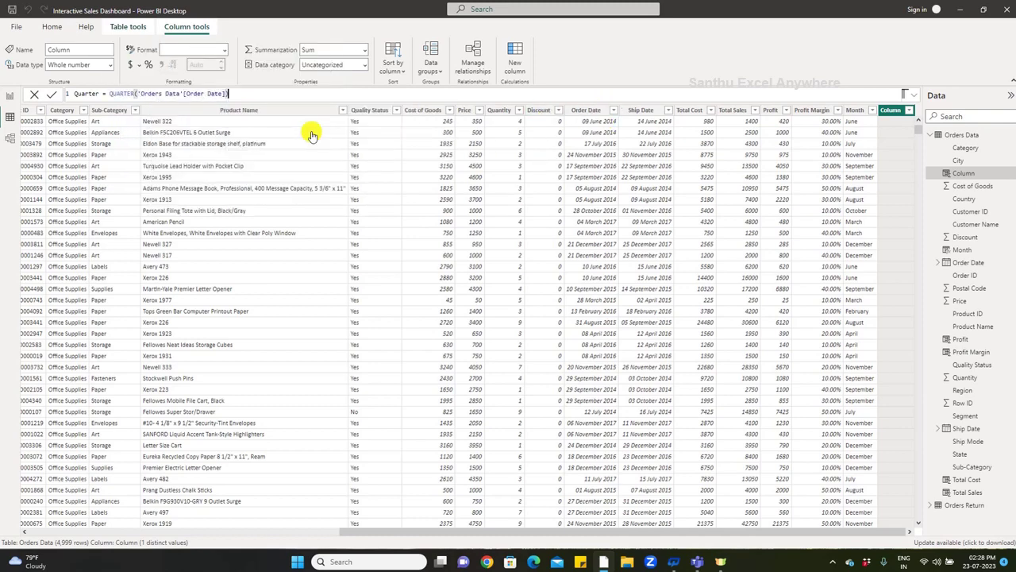
click(48, 96)
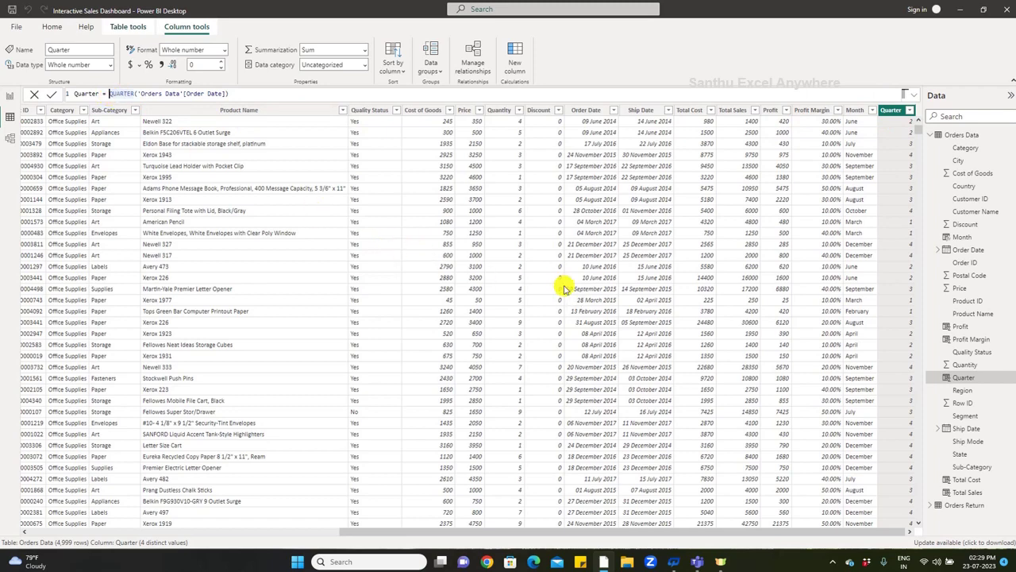
Step: Prefix the Quarter formula with "Q" & so values read Q2, Q3
text("Q")
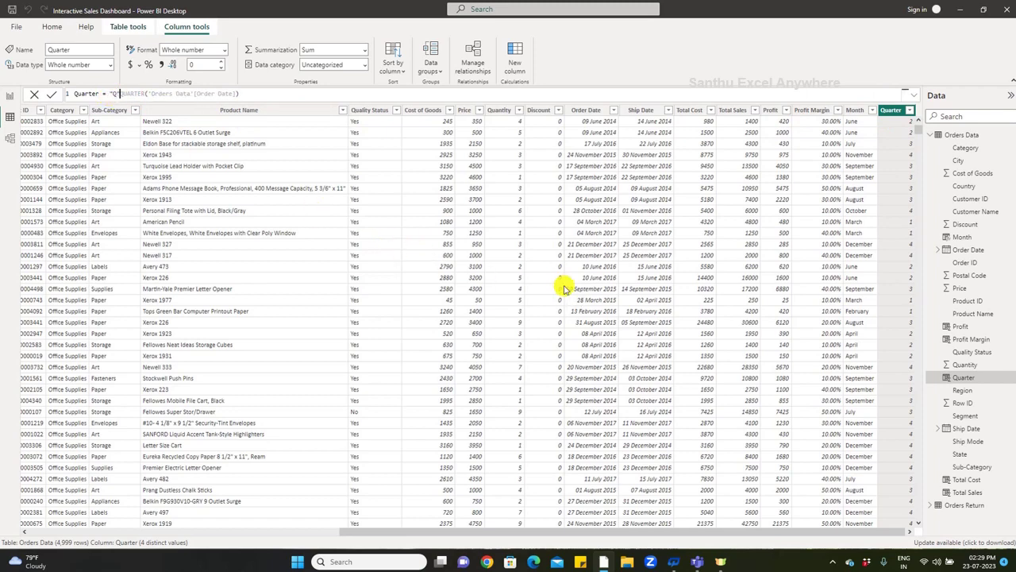
text( &)
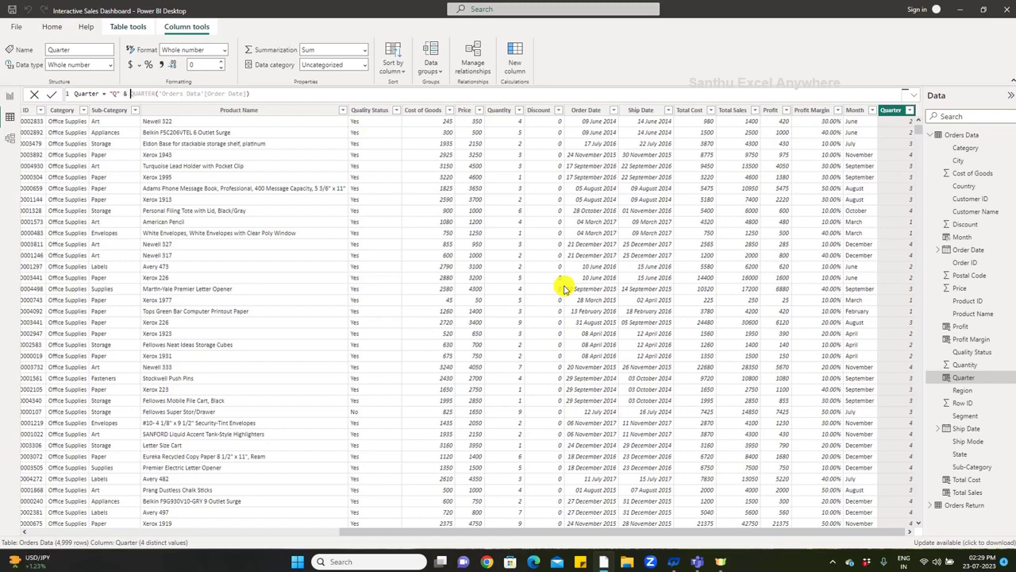
click(172, 94)
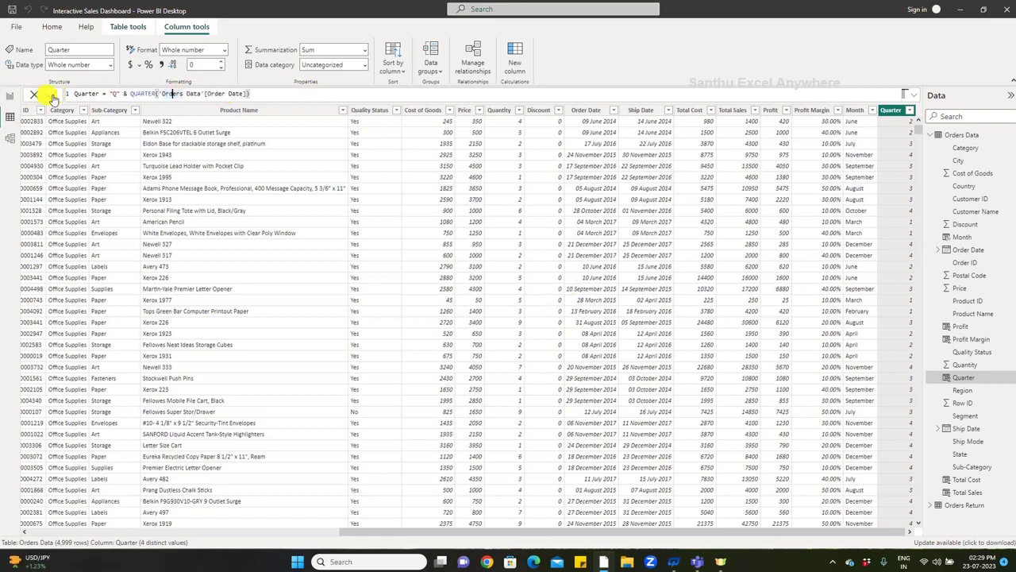
click(53, 95)
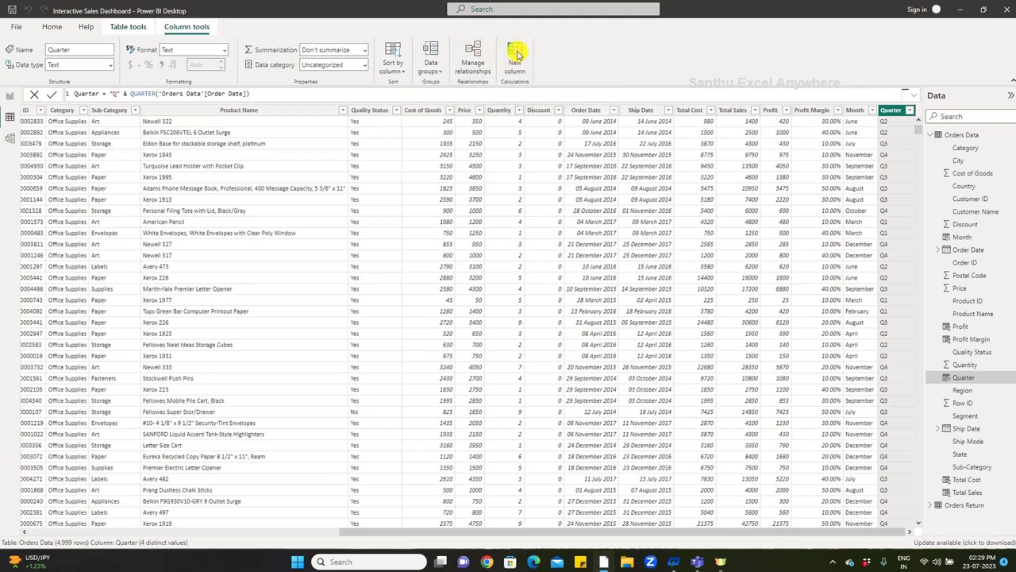
Step: Create the column Year = FORMAT('Orders Data'[Order Date],"YYYY") showing years like 2014
click(515, 54)
text(Year =)
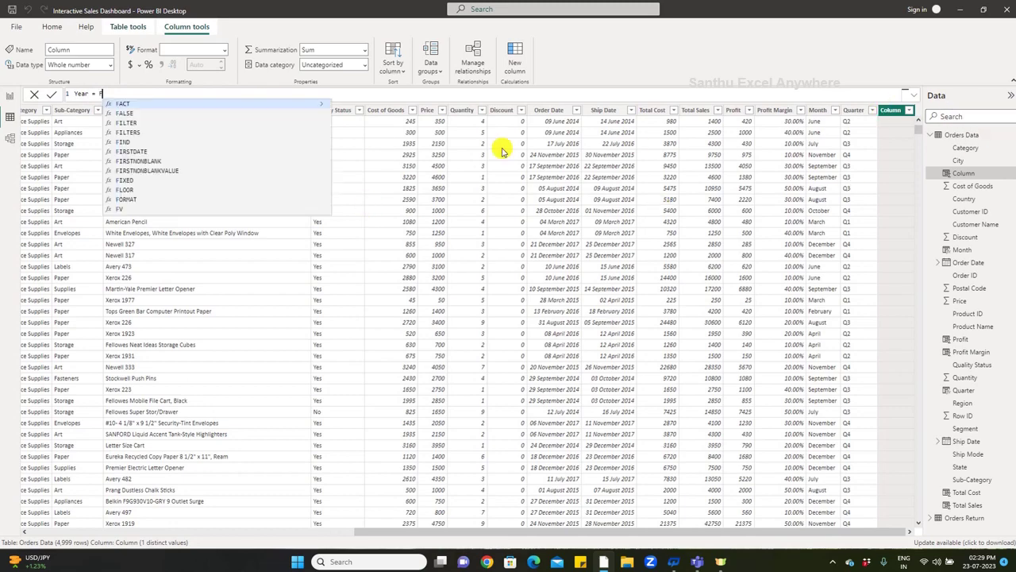
text(FORMAT(Order)
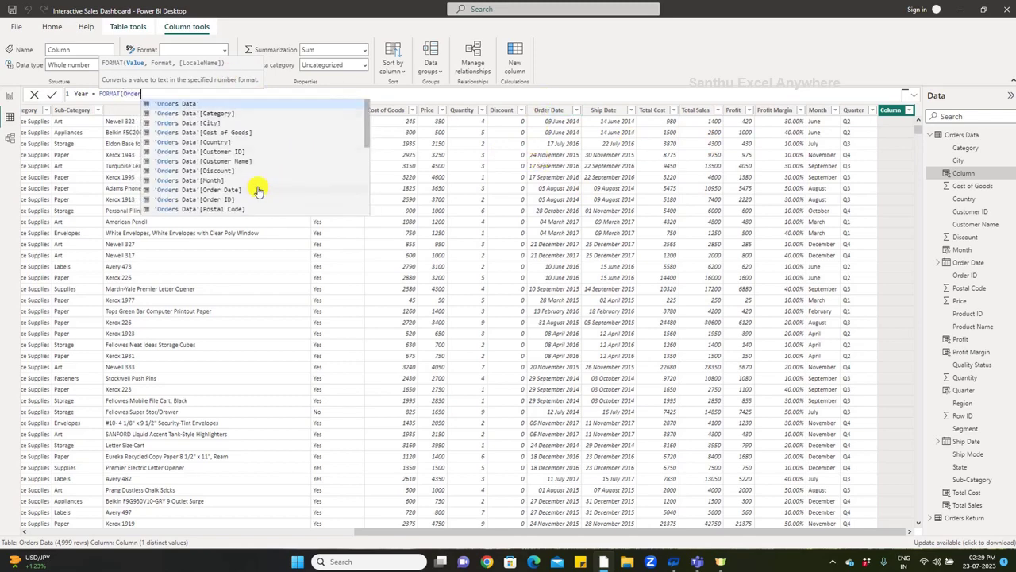
click(253, 191)
text(,"YYYY)
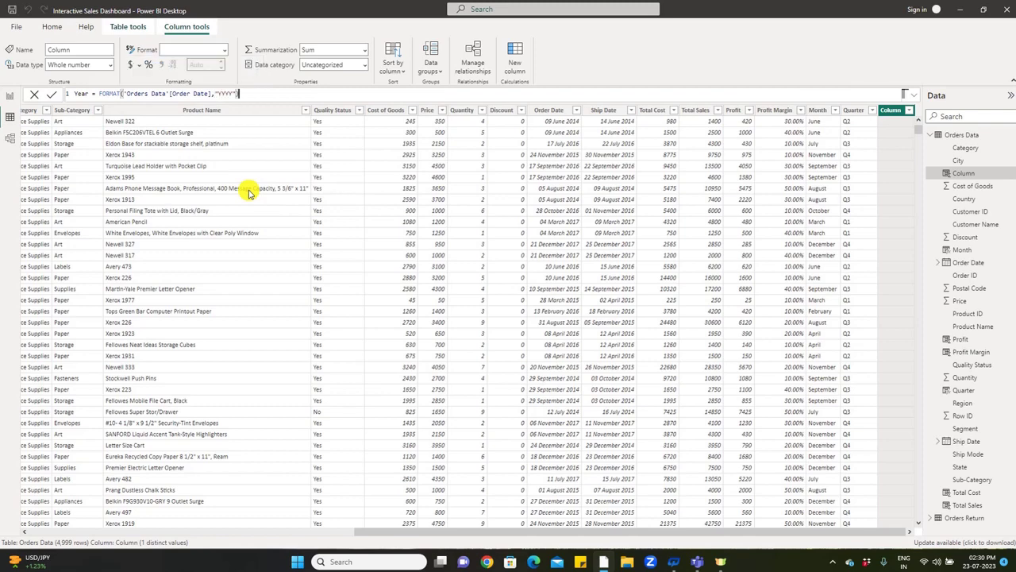
click(50, 95)
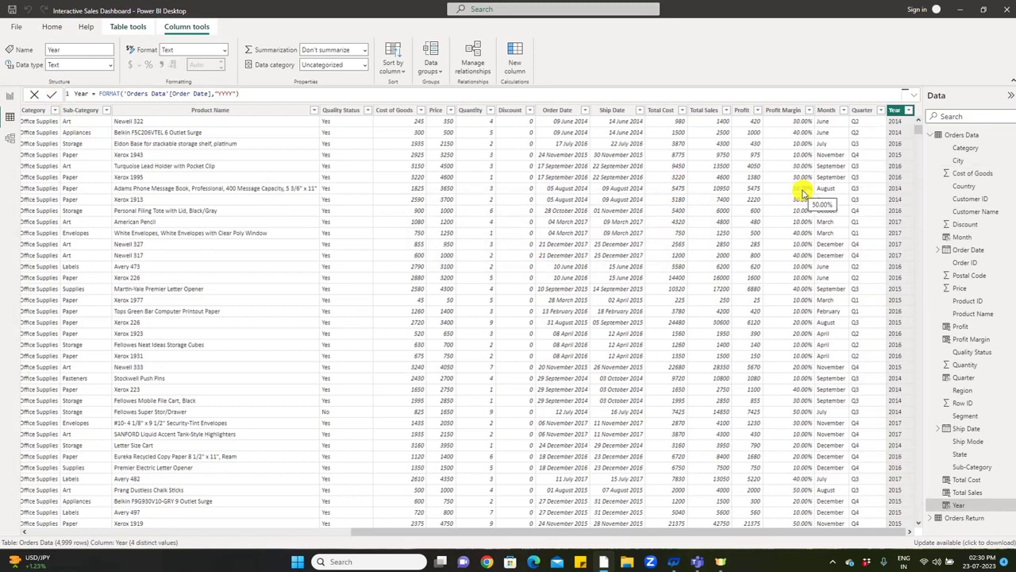